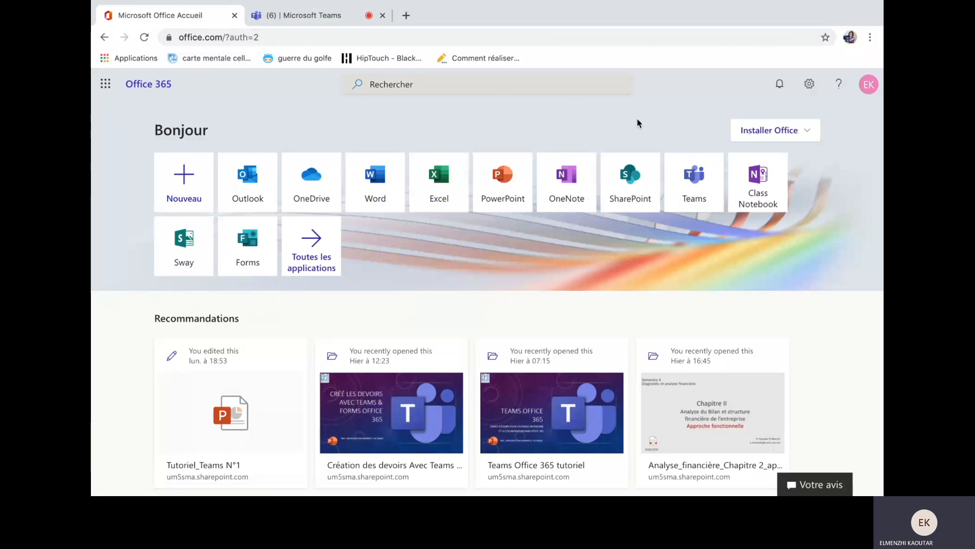
Switch to Microsoft Teams and go from the list of all teams to the page for joining or creating a team.
click(690, 192)
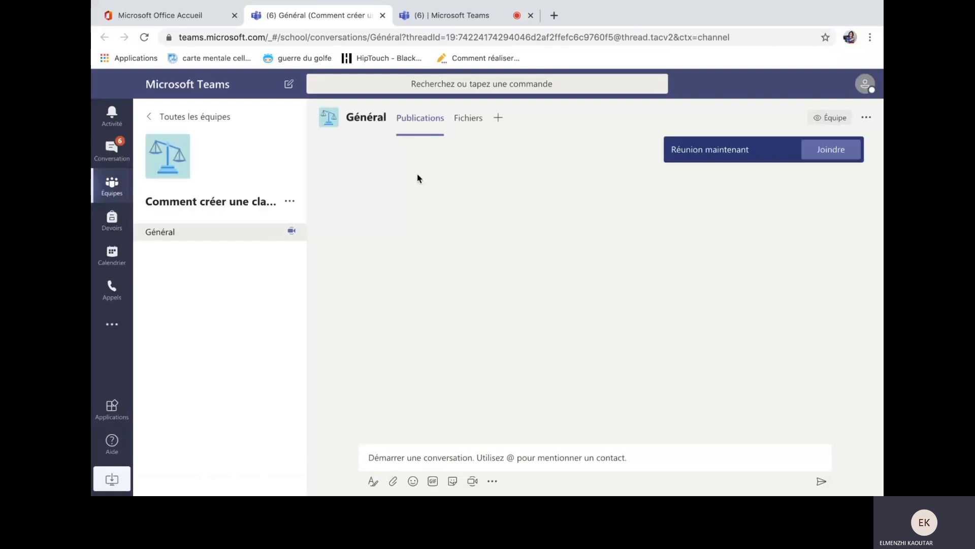
click(112, 192)
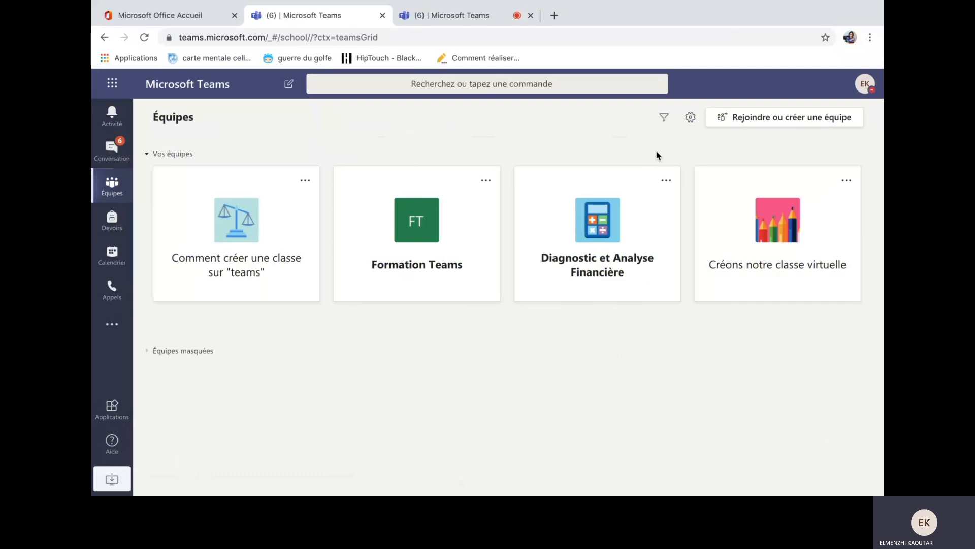
click(755, 119)
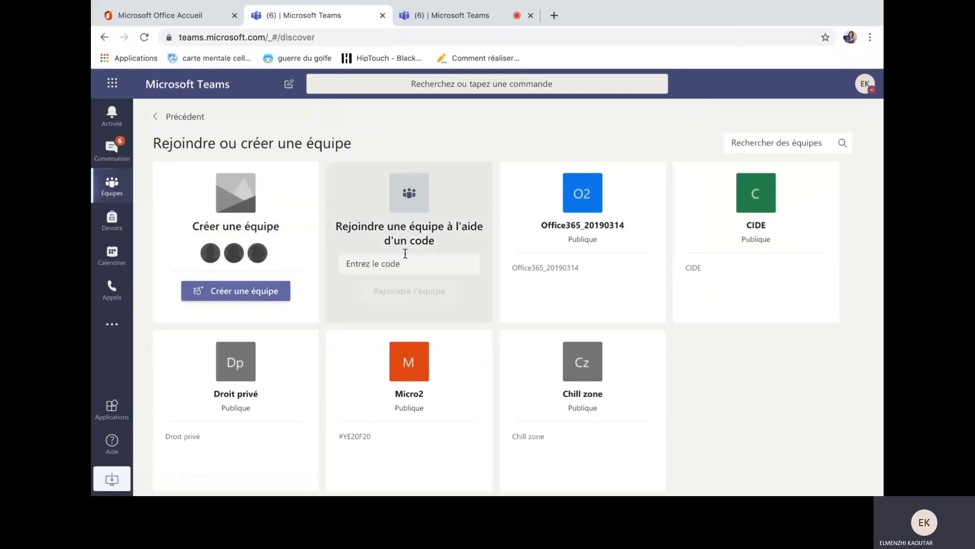
click(379, 264)
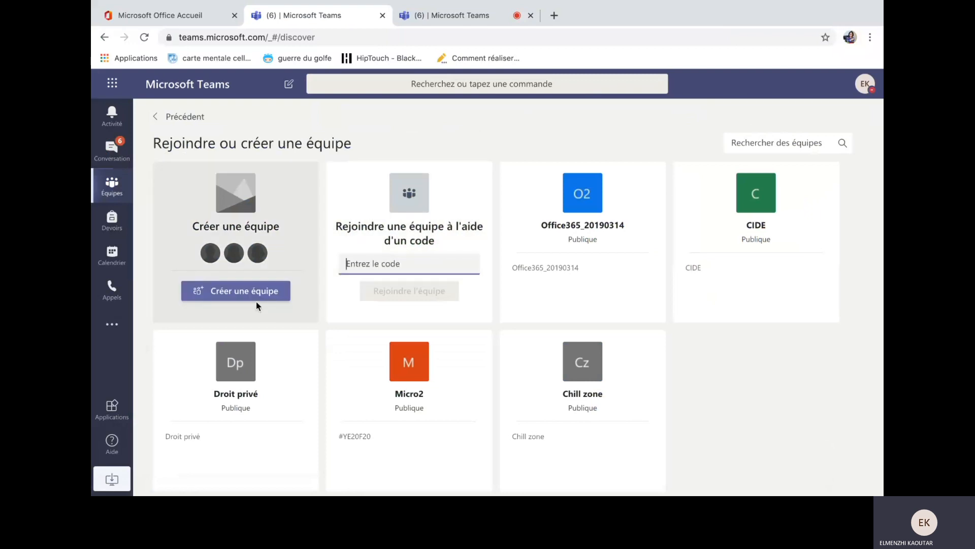
Create a new team of type Classe named "TEST bis", leaving the description empty.
click(242, 295)
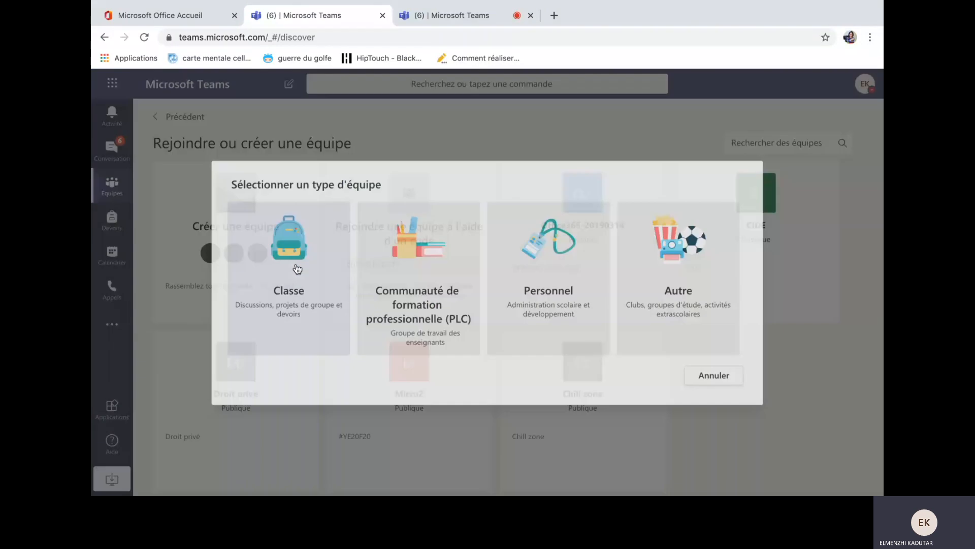
click(297, 269)
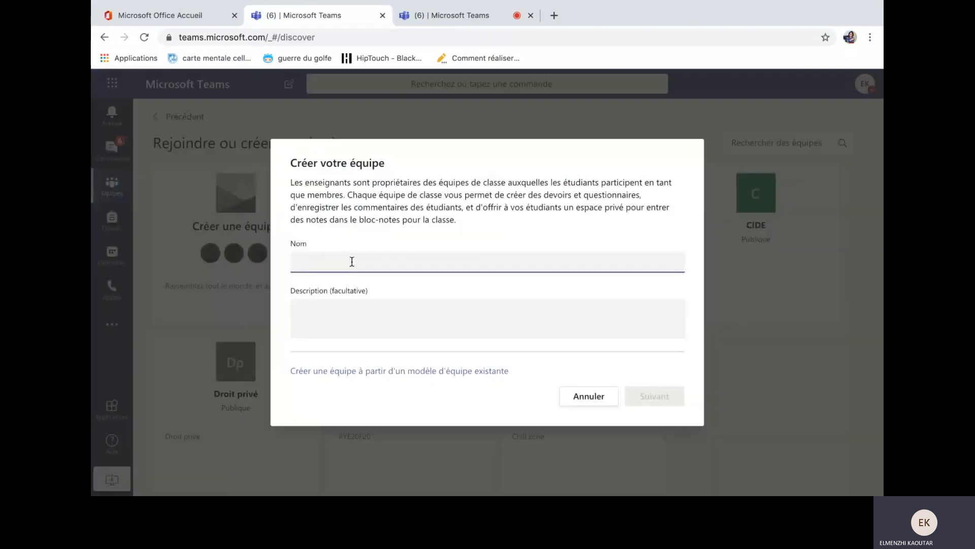
text(TEST bis)
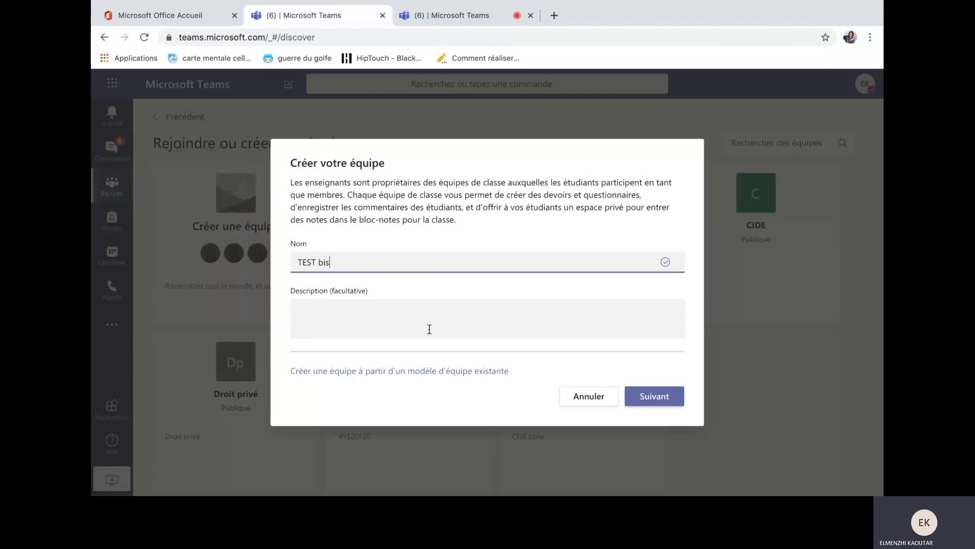
click(651, 396)
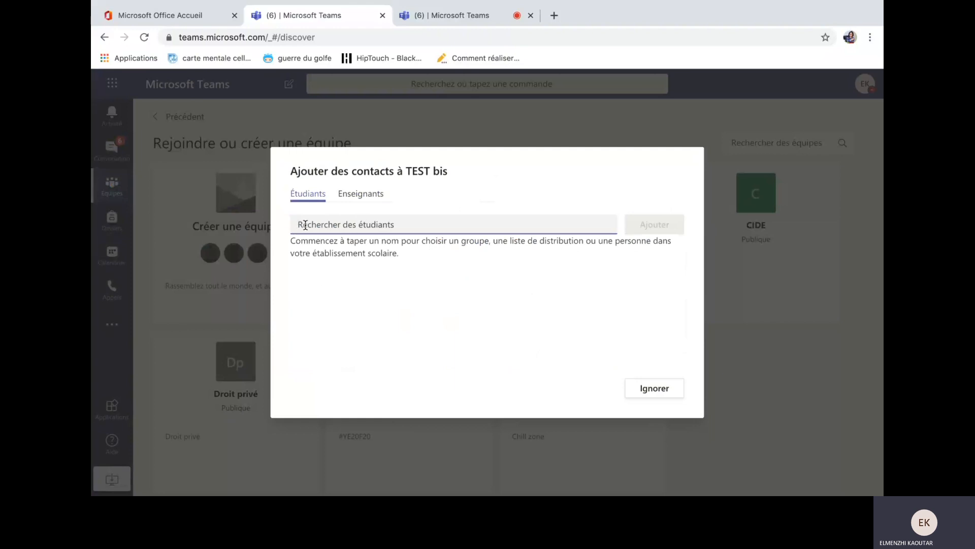
View the student and teacher options for adding contacts, and skip adding anyone to TEST bis.
click(376, 194)
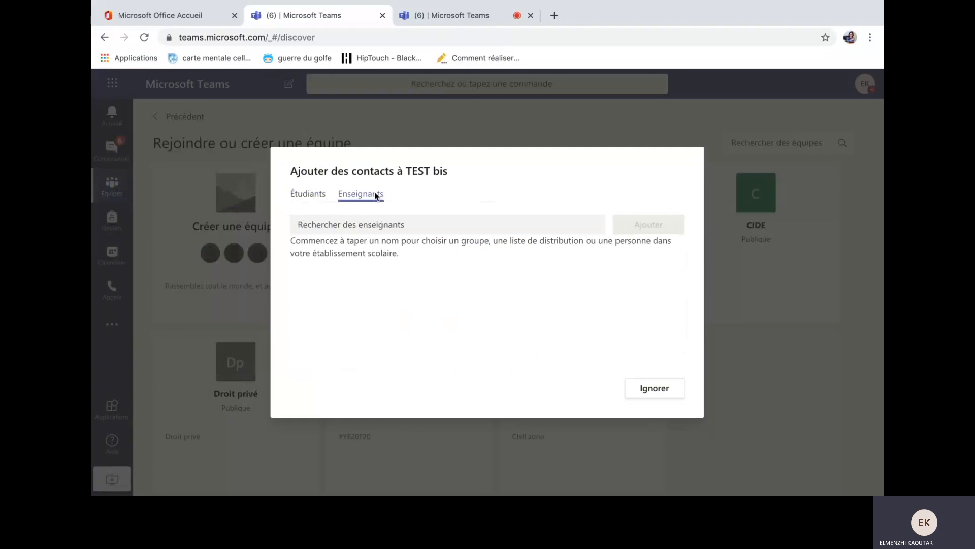
click(319, 202)
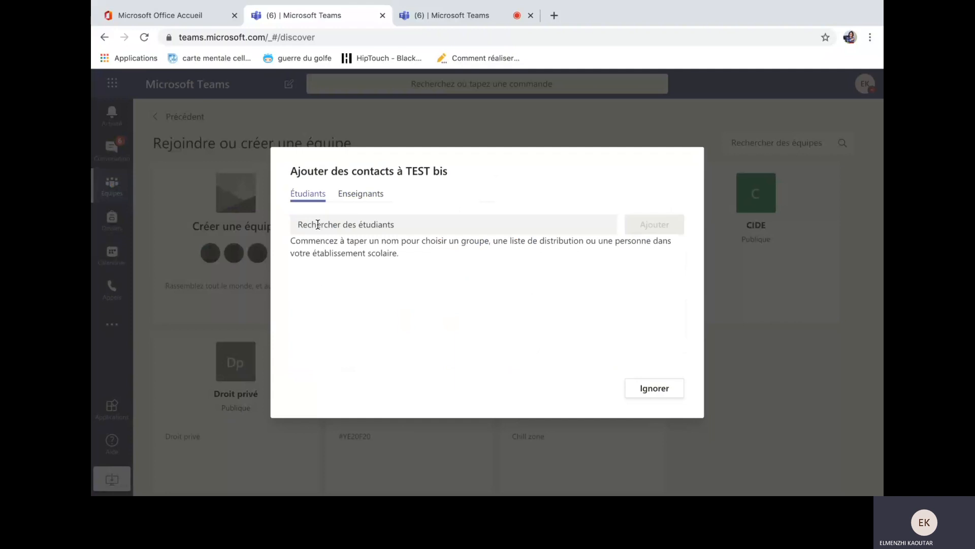
click(658, 395)
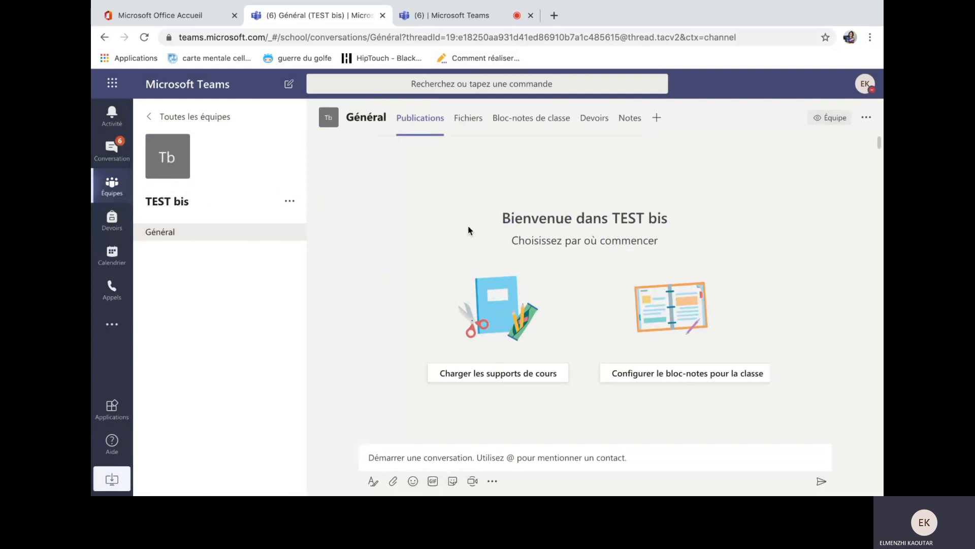
Edit the TEST bis class details, setting the level to Supérieur and the subject to Sciences sociales.
mouse_move(192, 163)
click(179, 169)
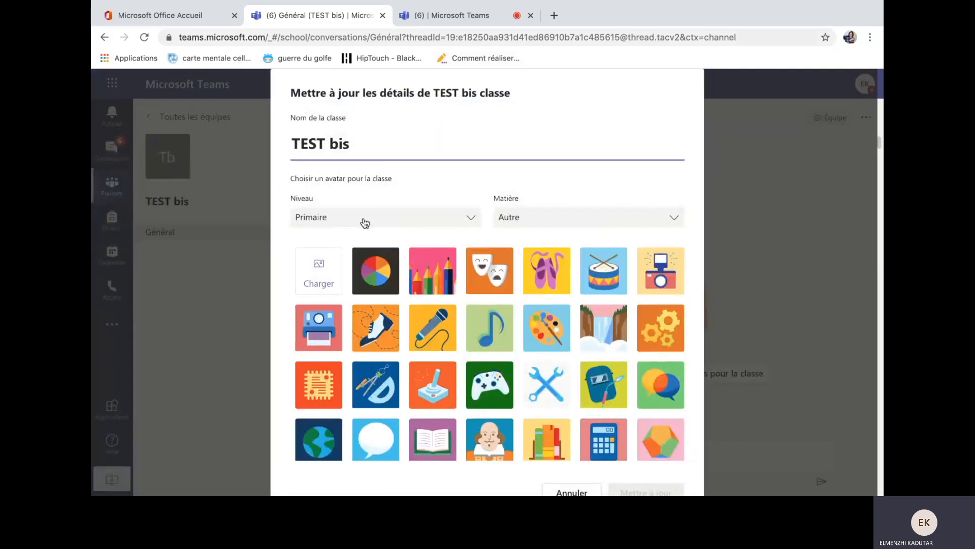
click(475, 217)
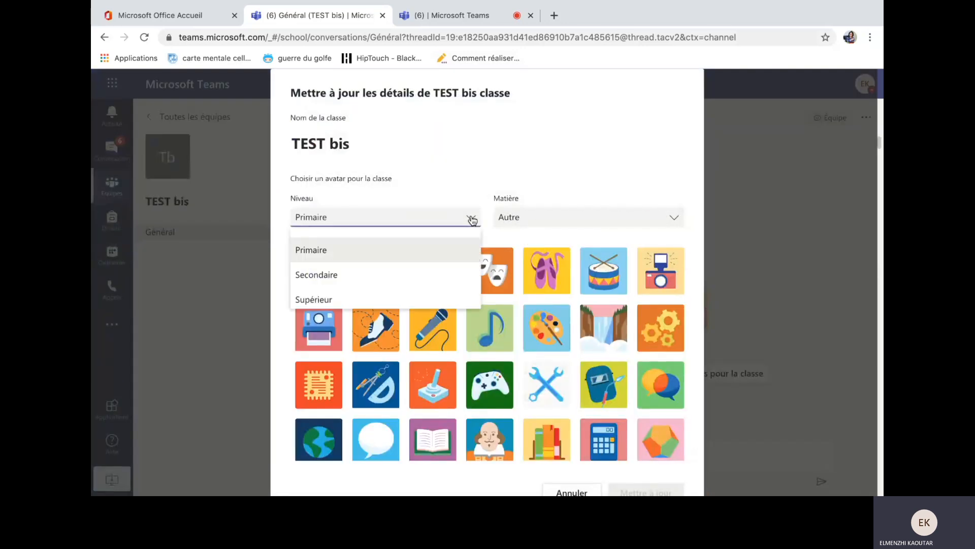
click(332, 299)
click(673, 217)
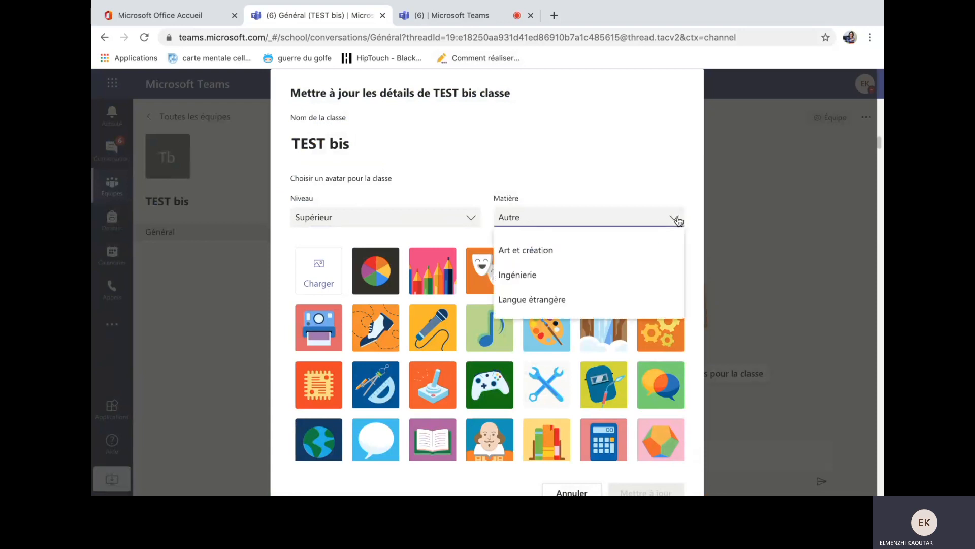
scroll(551, 293, down, 3)
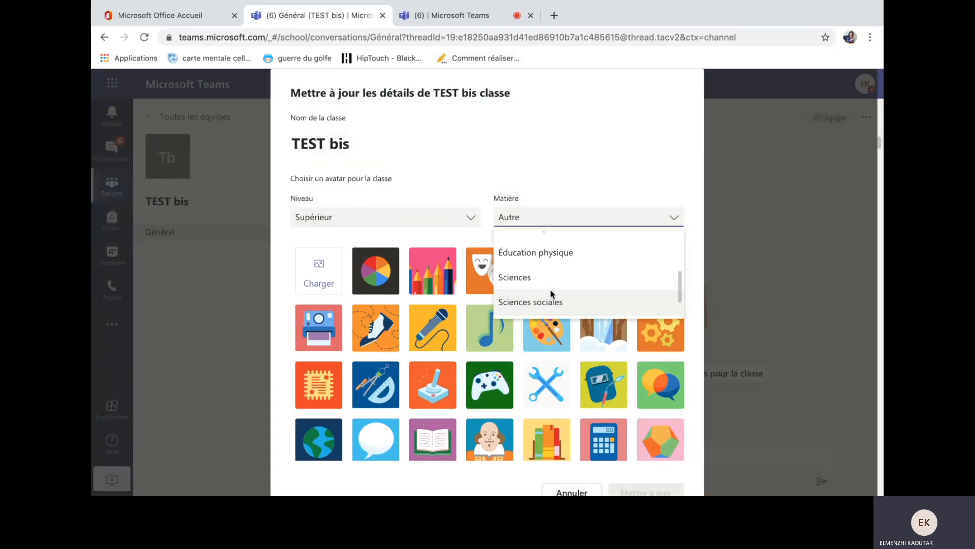
click(551, 295)
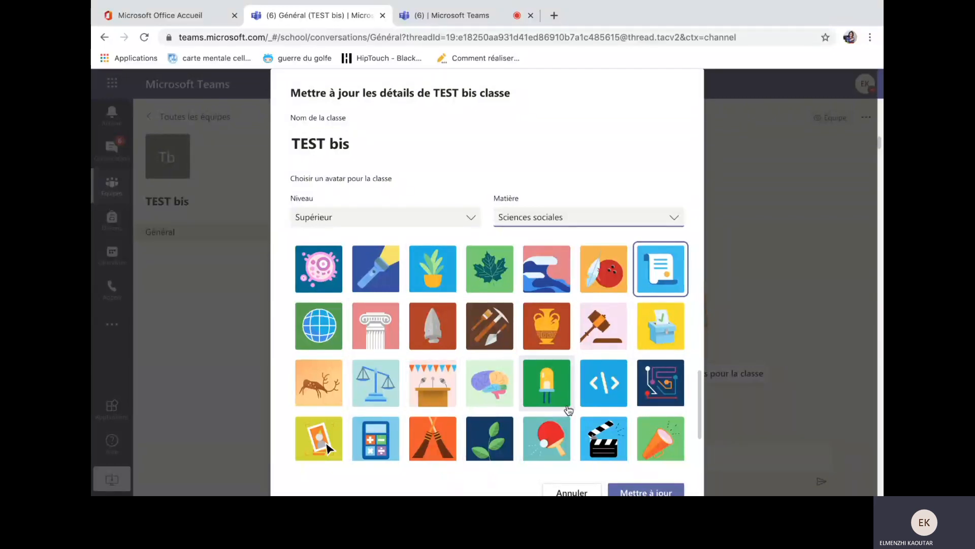
Choose the balance scales picture as the class avatar and save the updated class details.
scroll(568, 409, down, 2)
scroll(569, 410, up, 2)
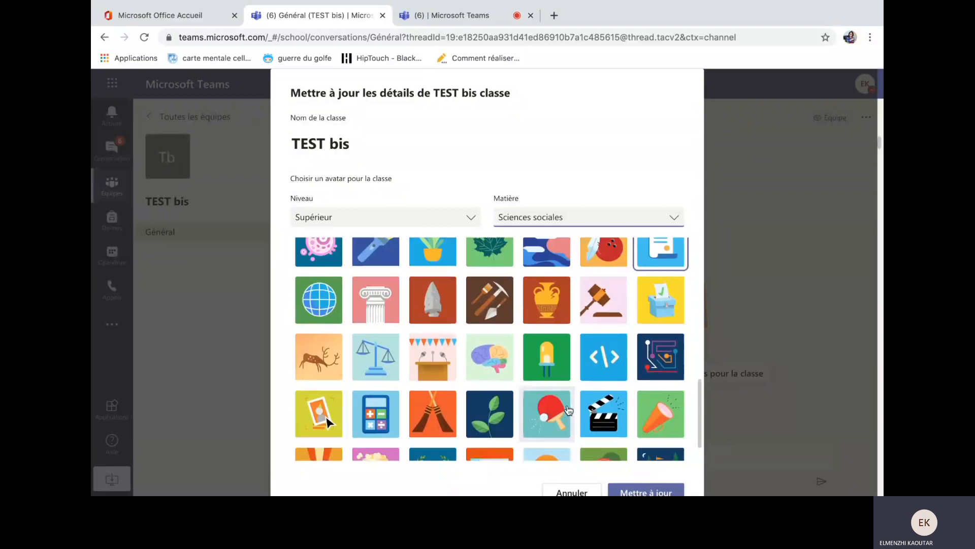
scroll(568, 410, up, 1)
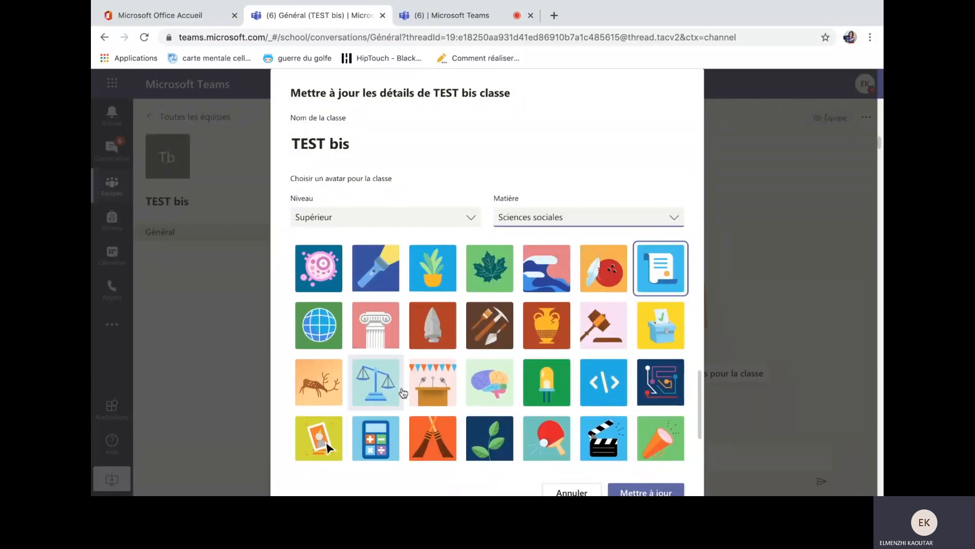
click(379, 370)
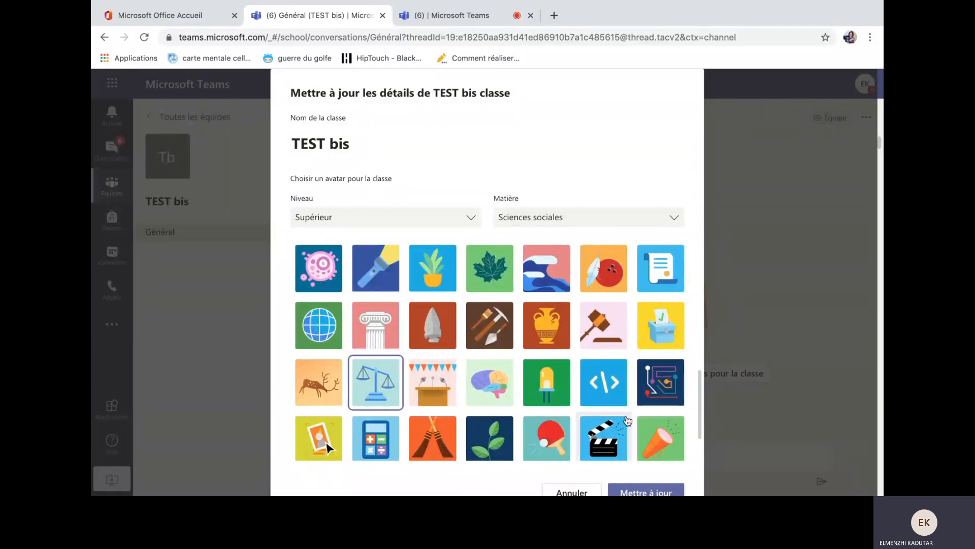
click(636, 491)
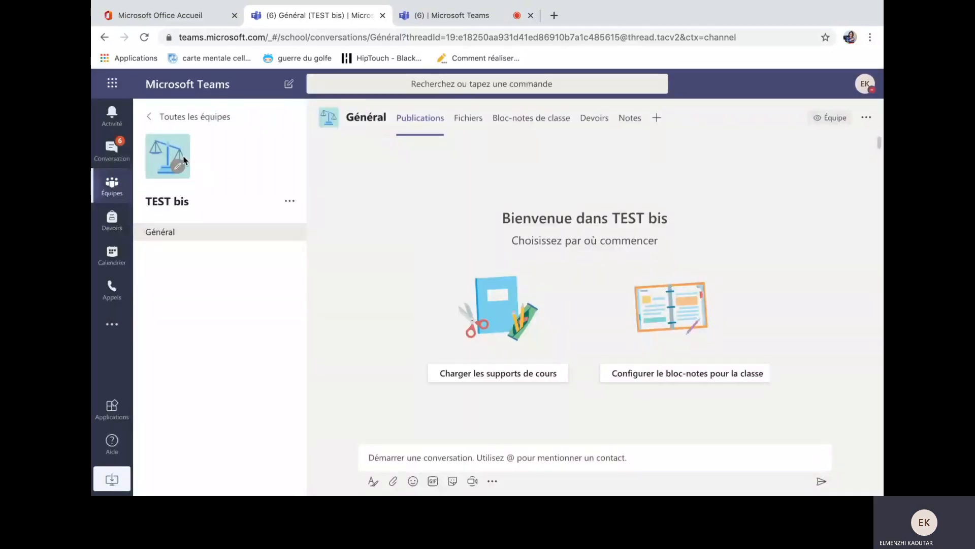
Open the team management page of TEST bis on its list of members.
click(291, 204)
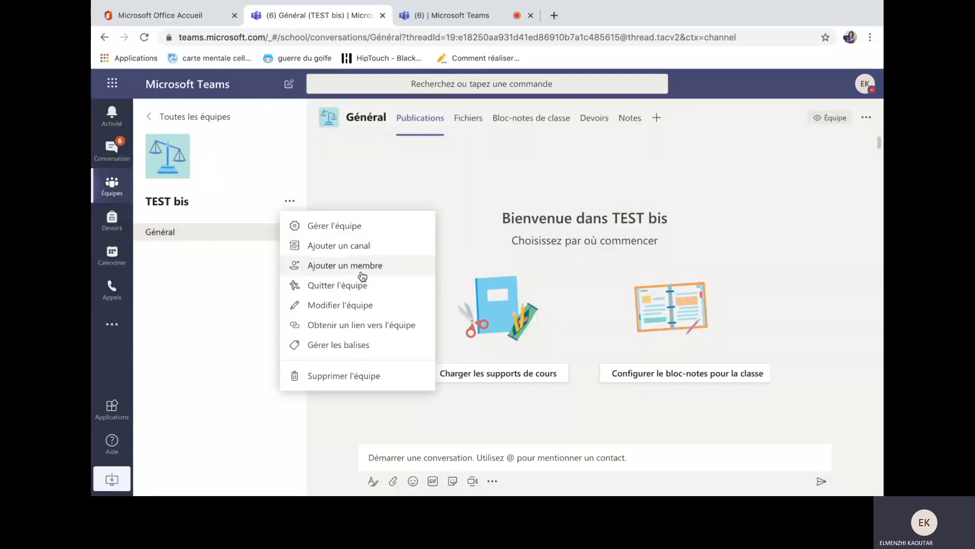
click(358, 231)
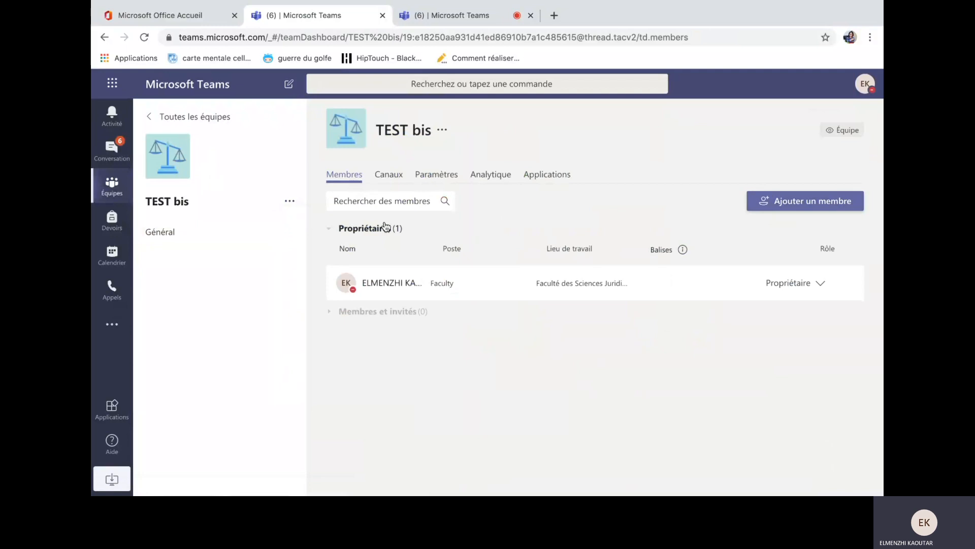
click(290, 202)
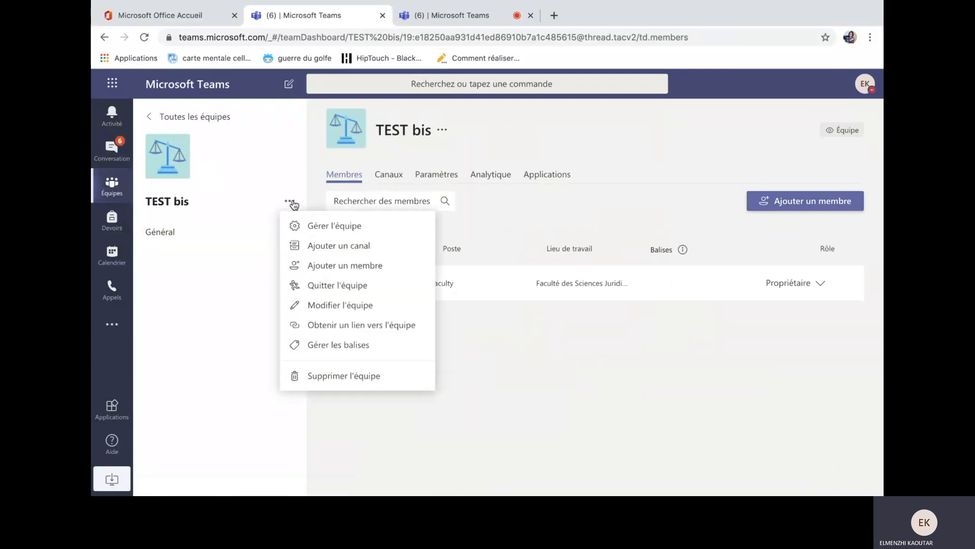
click(316, 228)
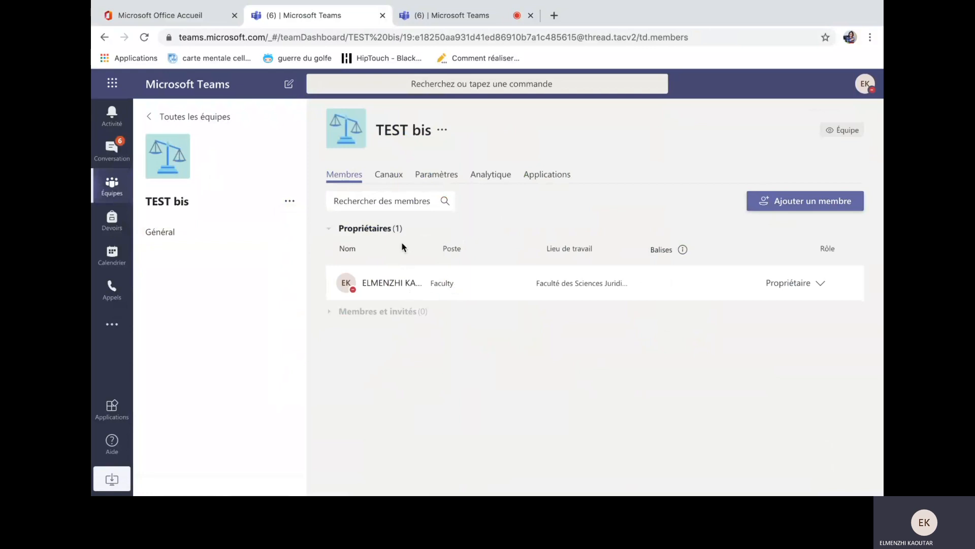
Add a teacher to TEST bis by searching for "tari" among the teachers and choosing the first suggested person.
click(810, 209)
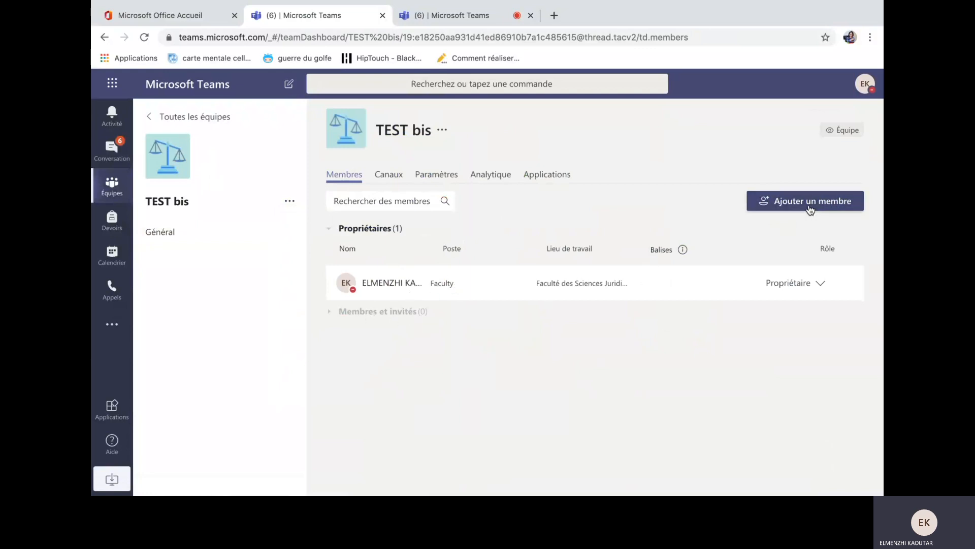
click(404, 196)
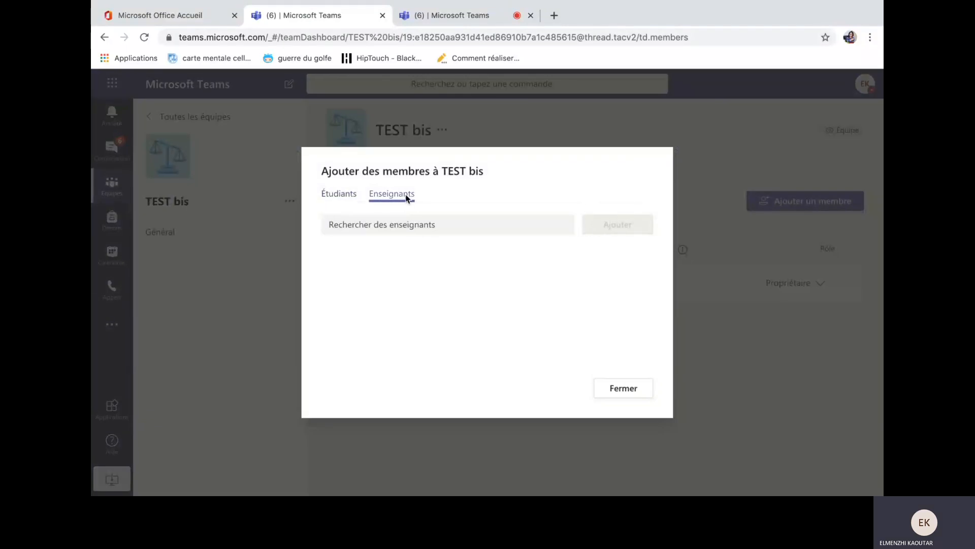
text(tari)
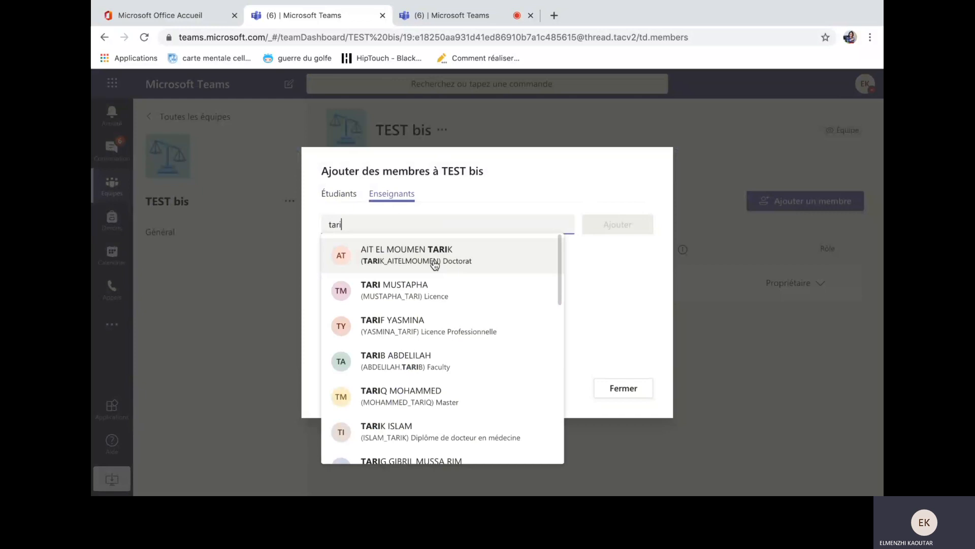
click(434, 264)
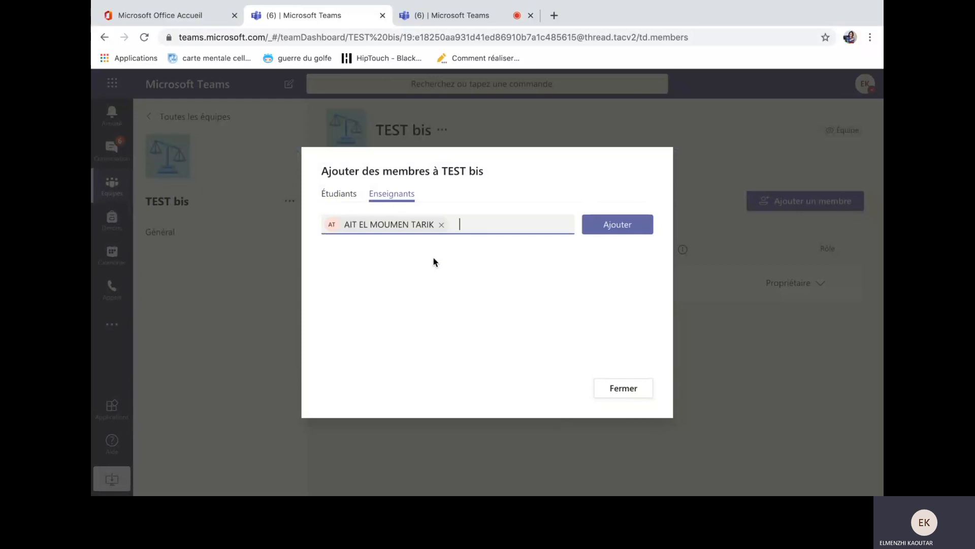
click(631, 224)
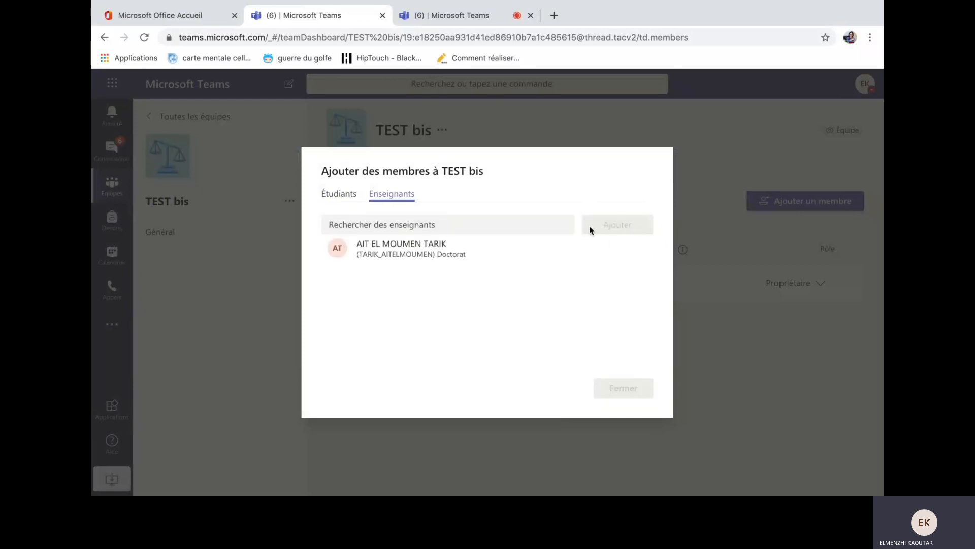
click(624, 388)
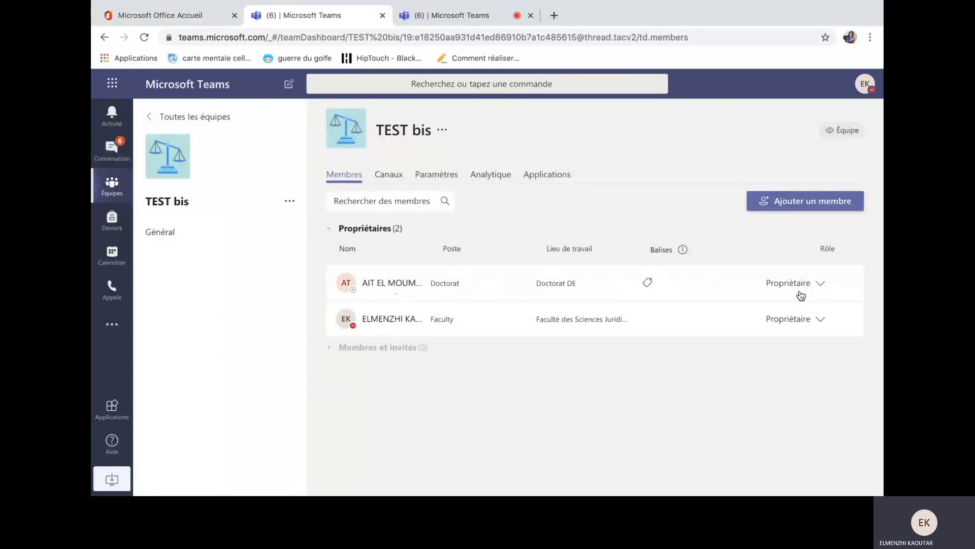
Create the tag "professeur TD" and assign it to the newly added teacher.
click(648, 284)
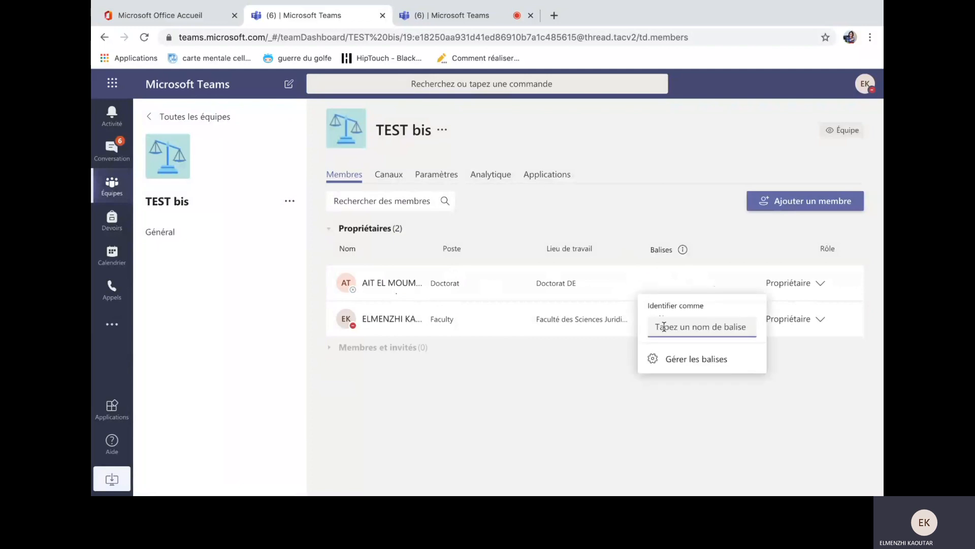
text(professeur)
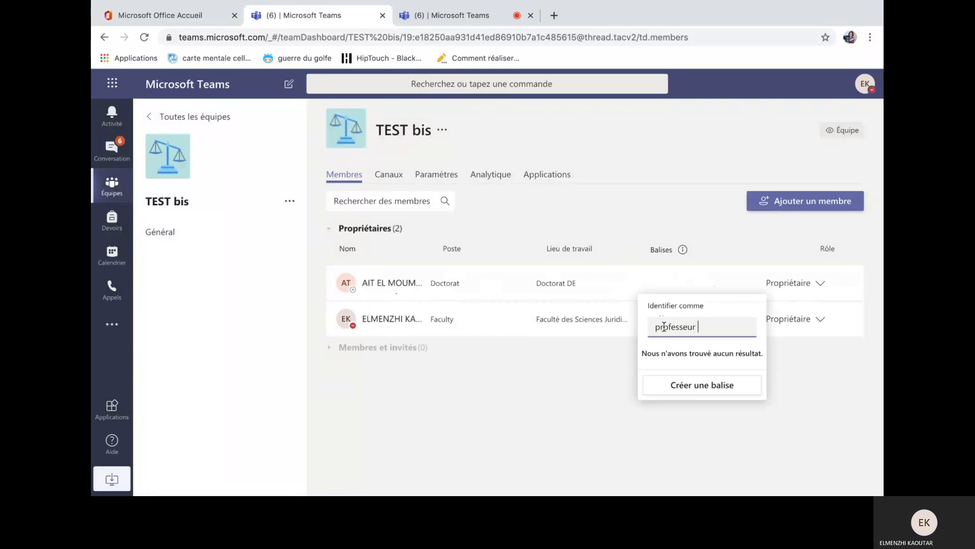
click(736, 385)
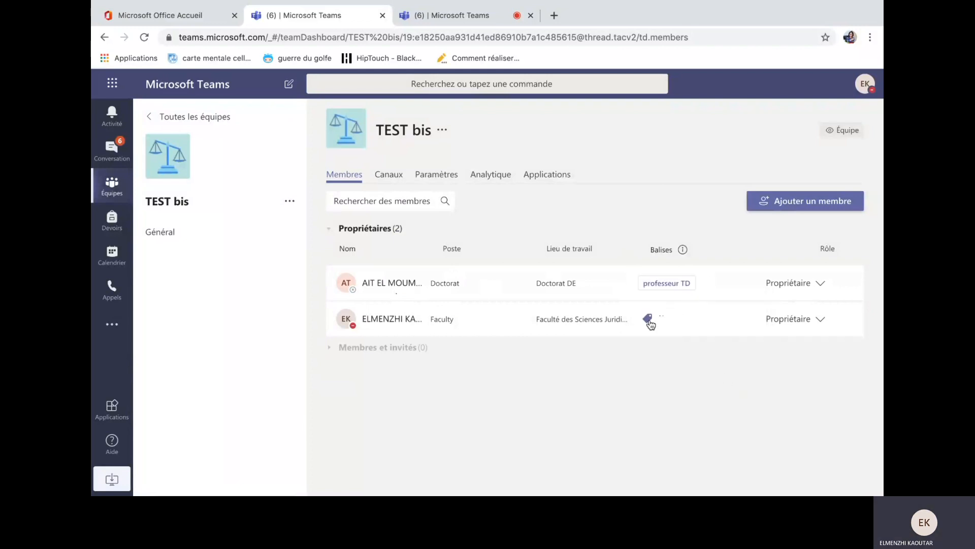
Create the tag "professeur" and assign it to the team's original owner.
click(648, 320)
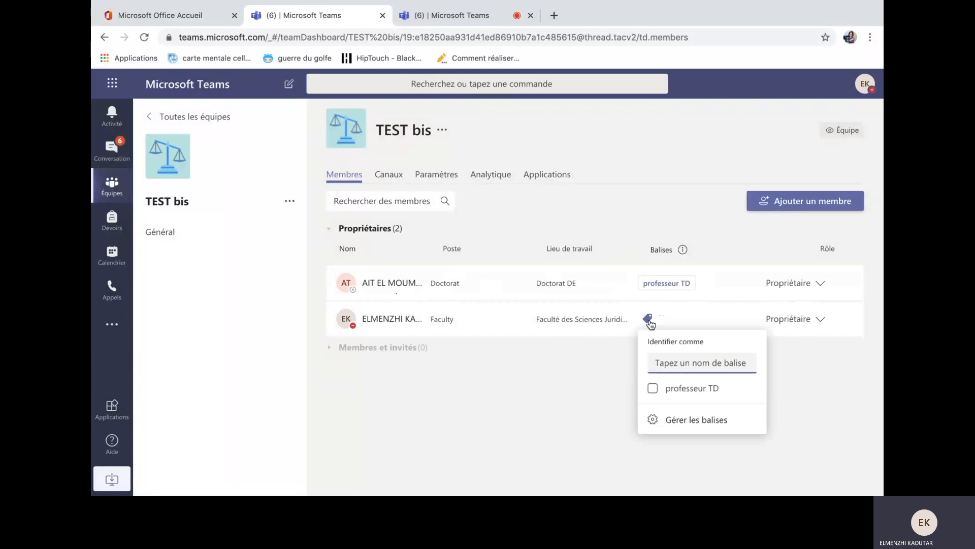
text(professeur)
click(700, 419)
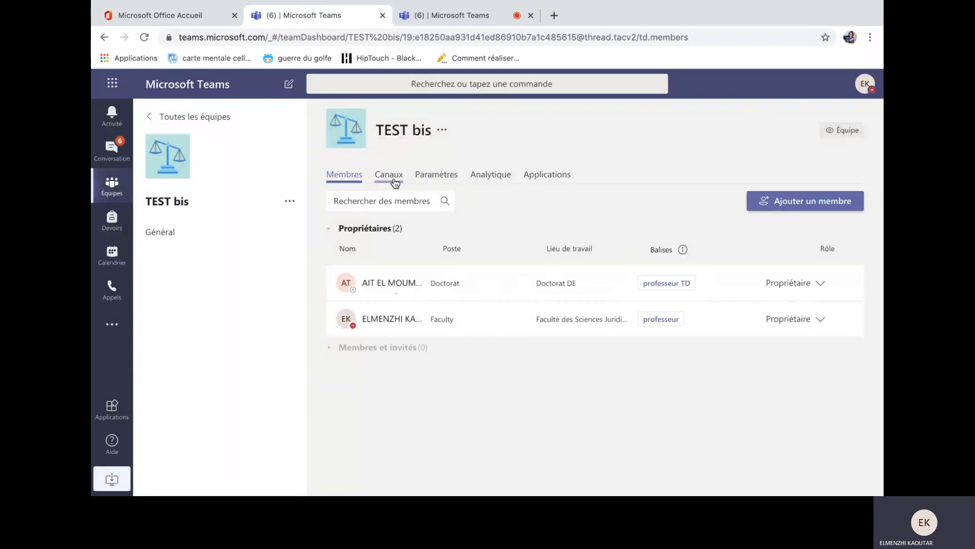
Generate a team code in the settings of TEST bis and highlight the generated code.
click(450, 178)
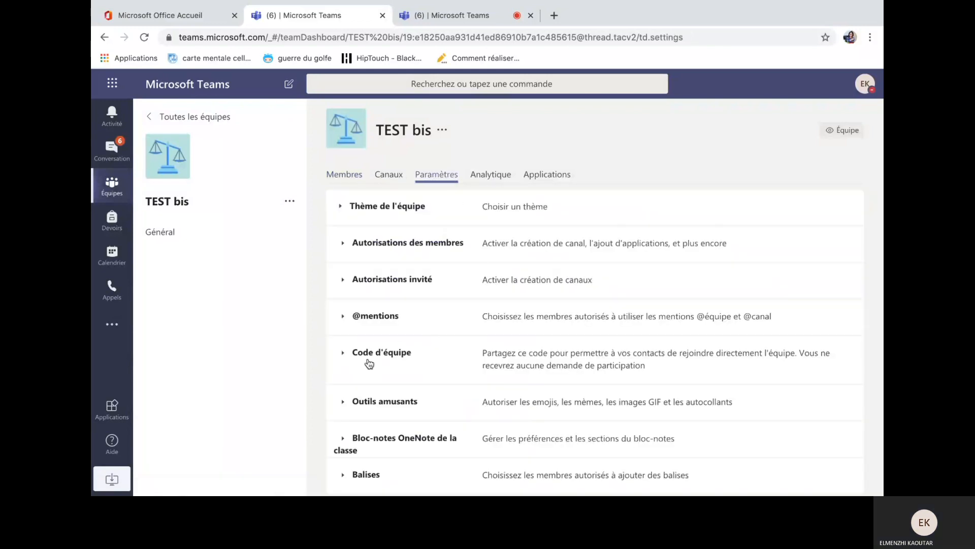
click(380, 354)
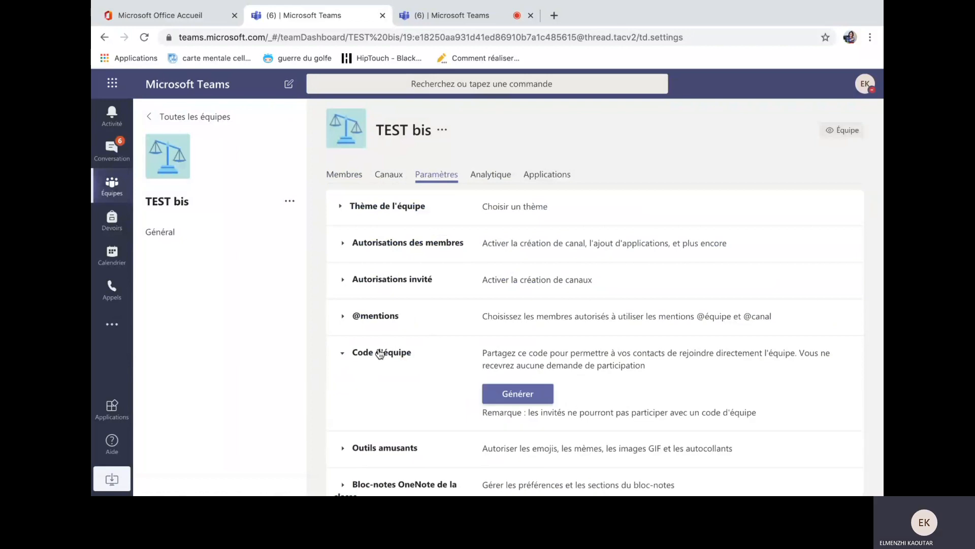
click(543, 396)
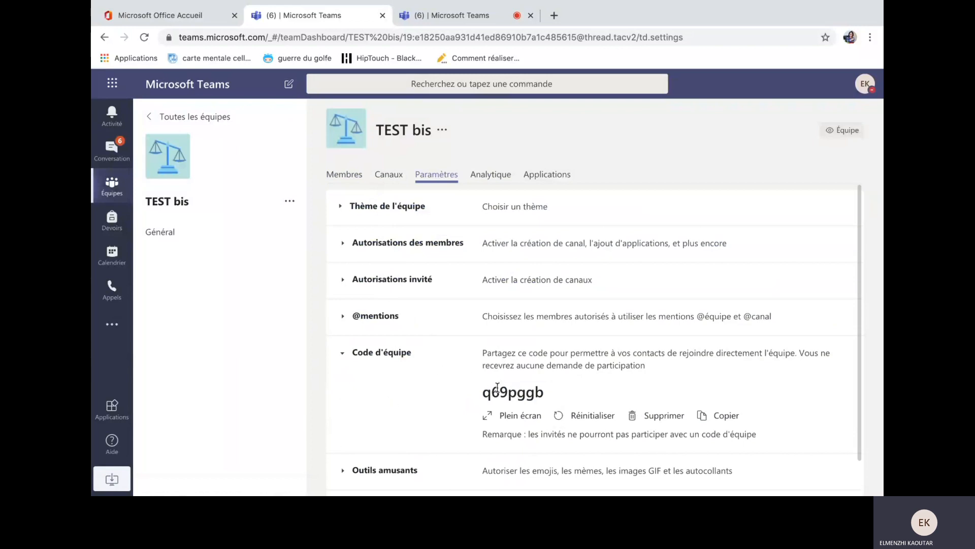
drag(485, 394, 552, 395)
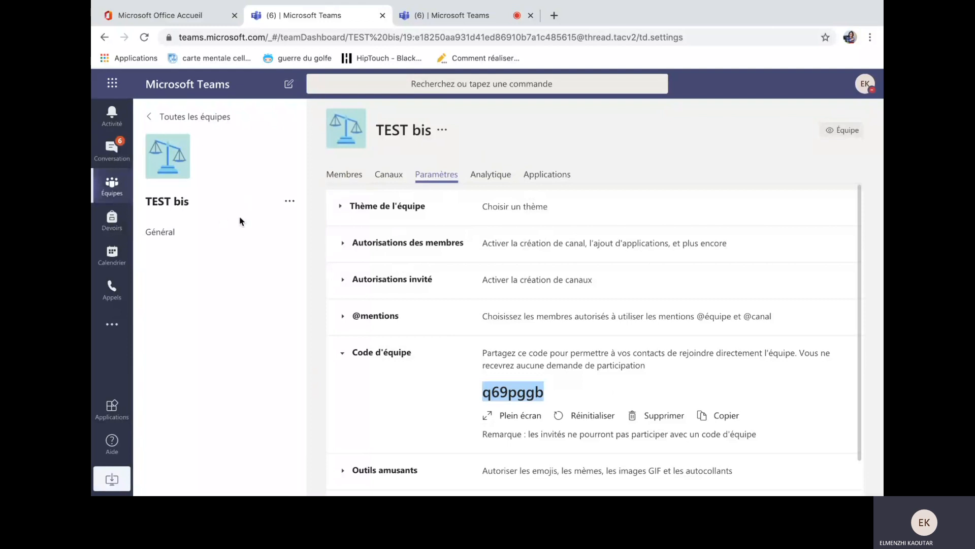
View the Général channel's moderation permissions in its management settings and return to the channel's posts.
click(173, 236)
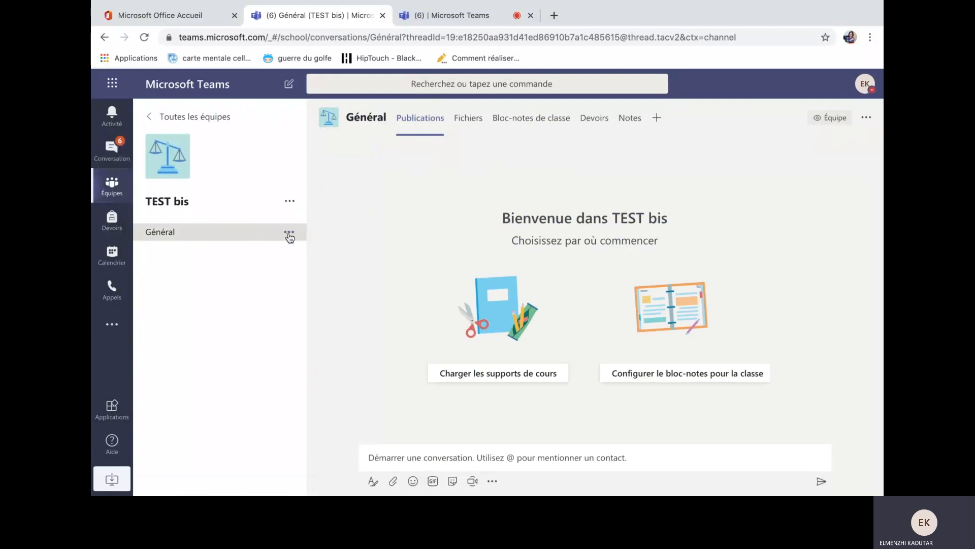
click(290, 233)
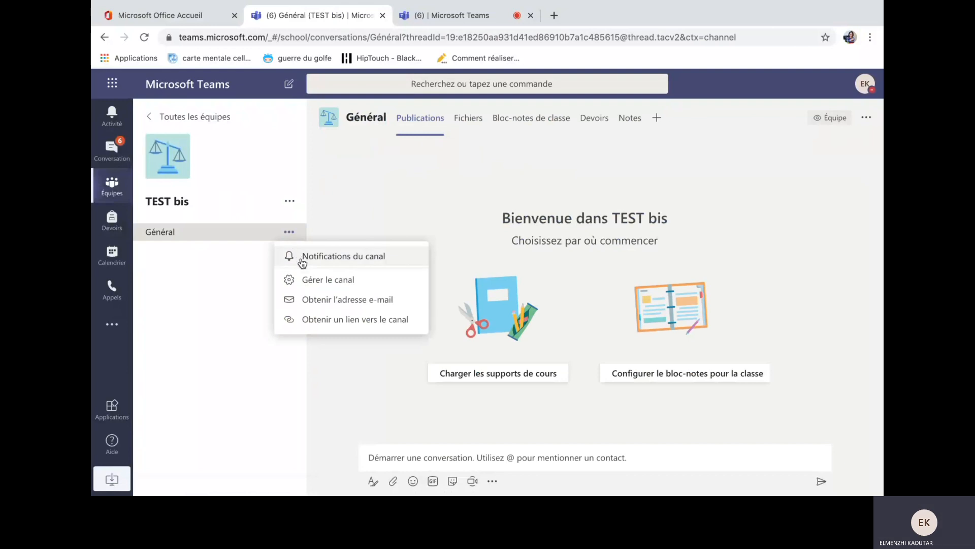
click(305, 281)
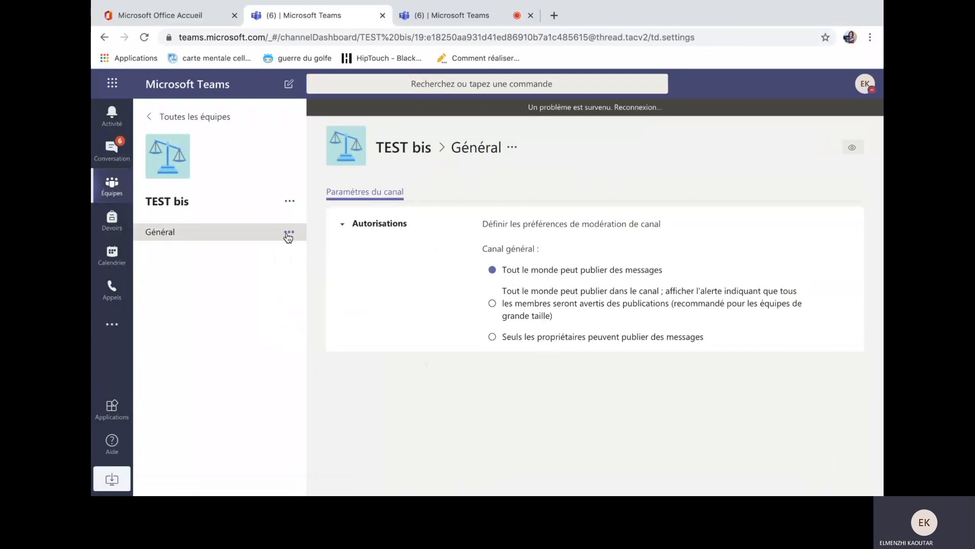
click(169, 232)
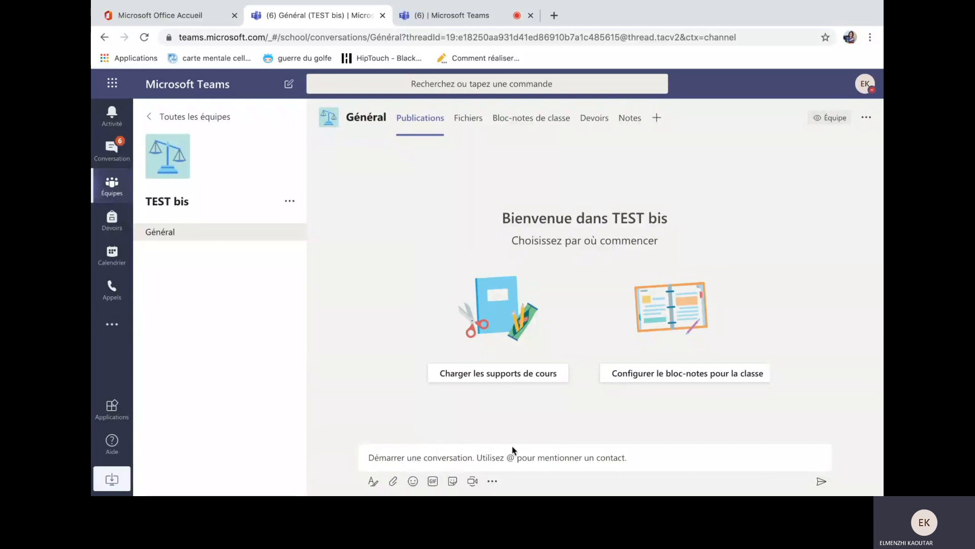
Create a folder named "Introduction" inside the Supports de cours folder of the Général channel's files.
click(462, 123)
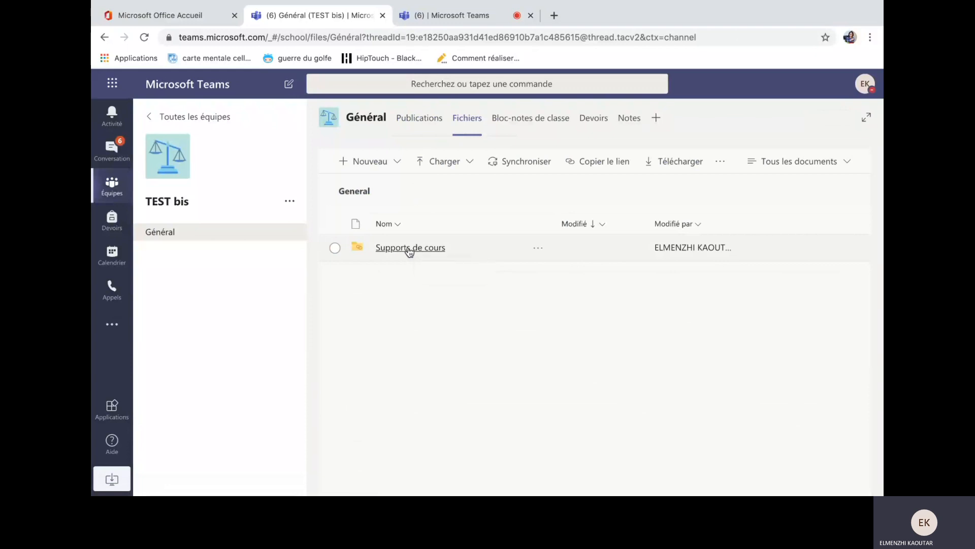
click(409, 247)
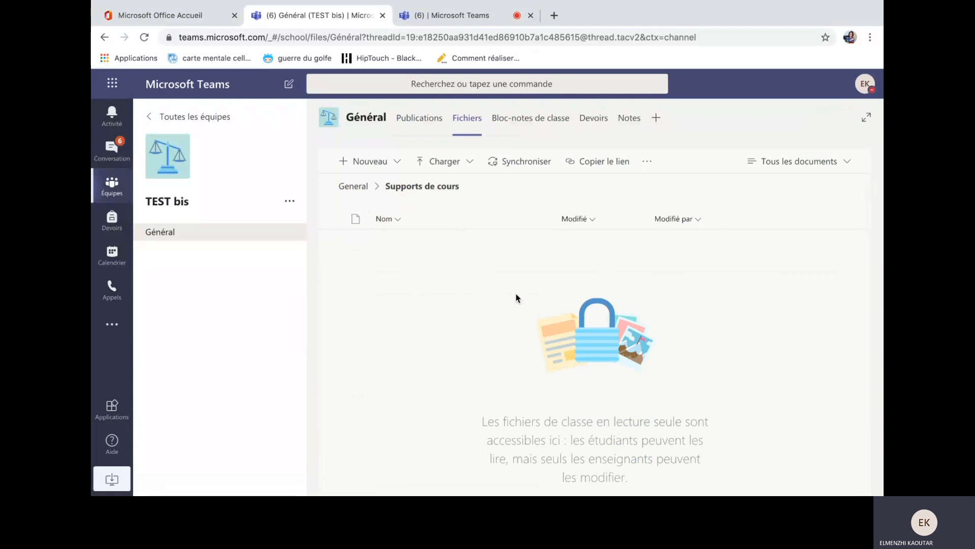
click(398, 164)
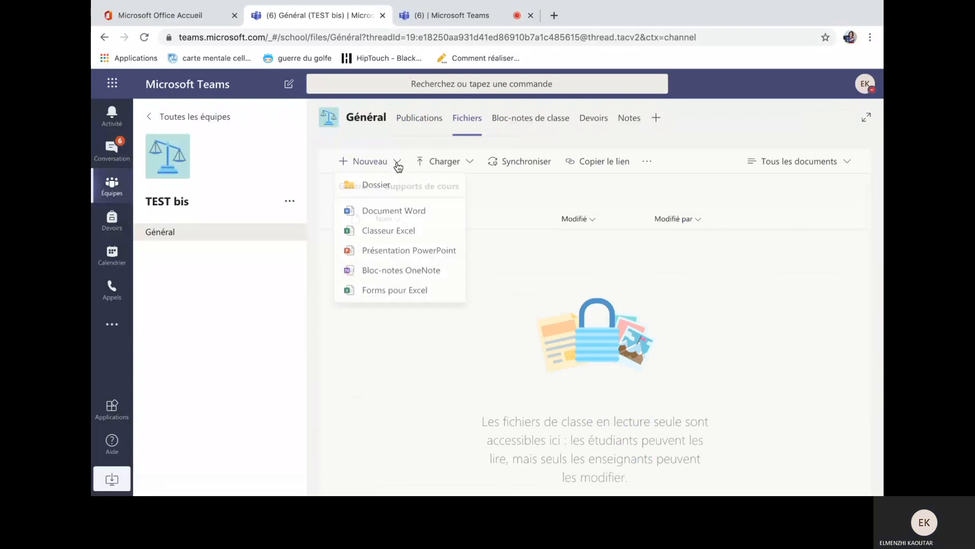
click(376, 187)
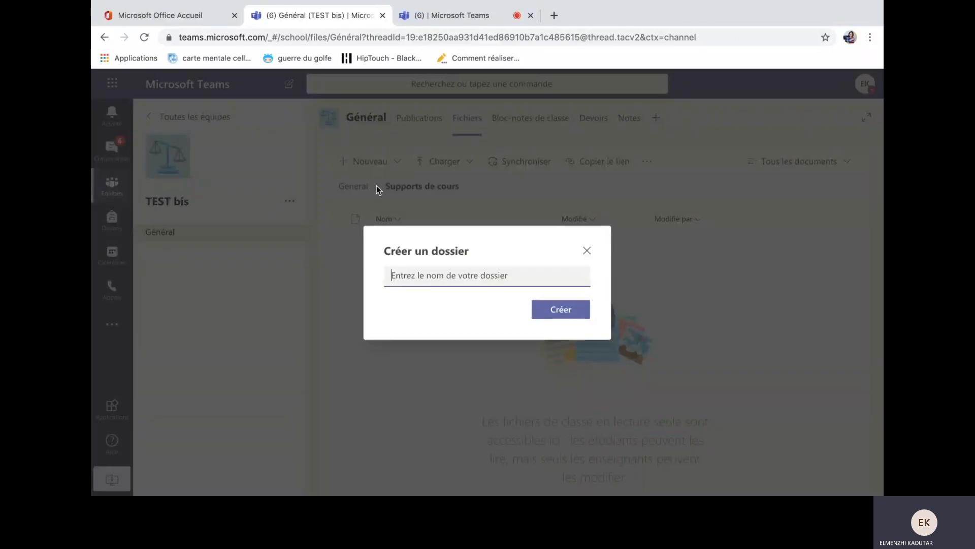
text(Into)
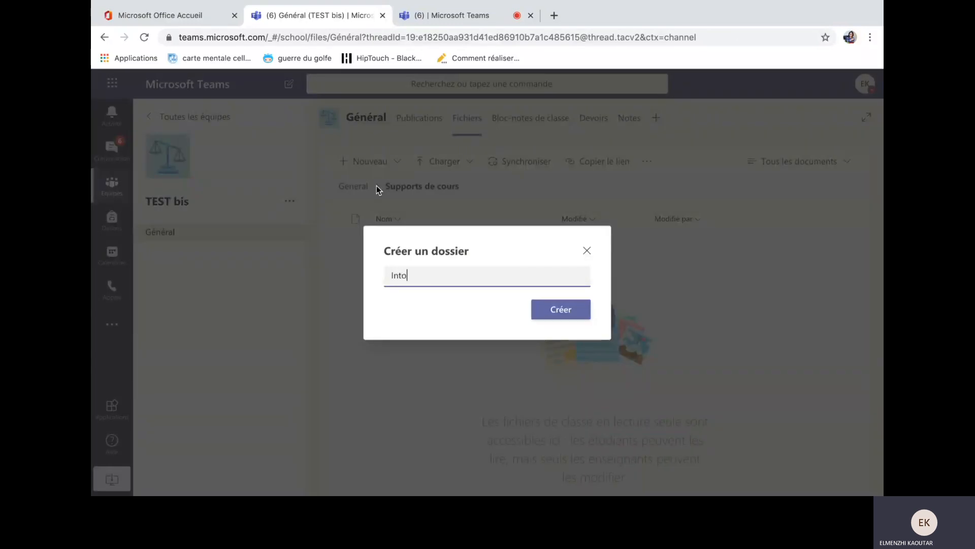
text(rudction)
click(410, 275)
key(BackSpace)
key(BackSpace)
text(ro)
drag(440, 275, 376, 279)
text(Introduction)
click(569, 310)
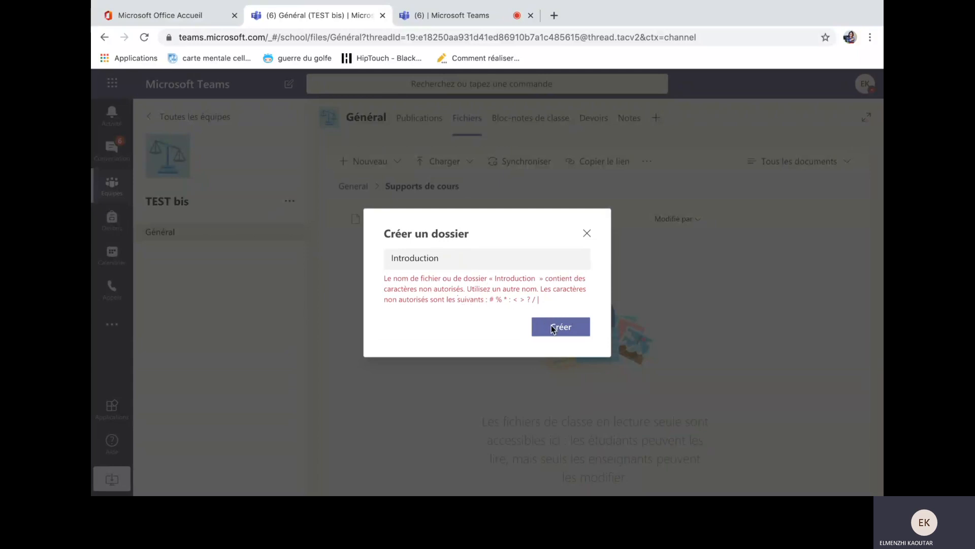
drag(441, 257, 386, 257)
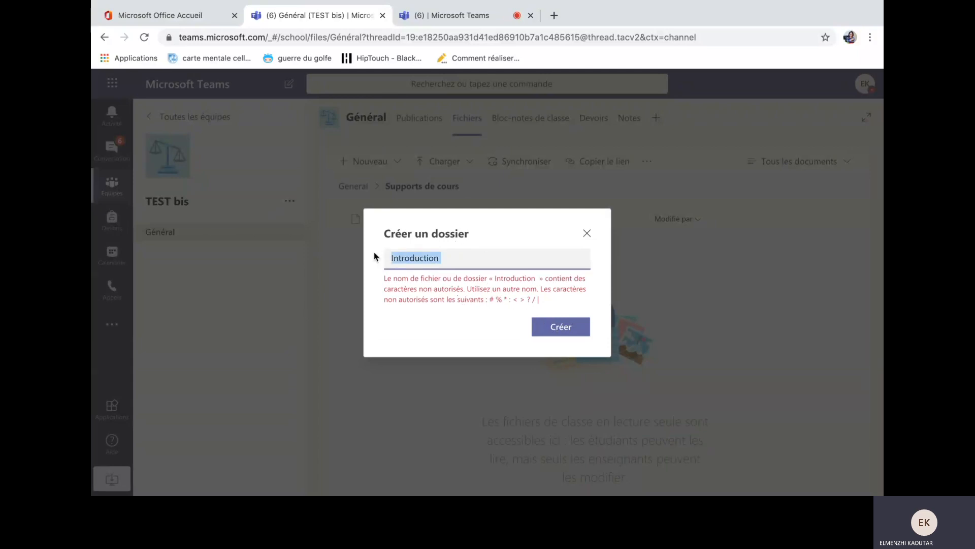
text(Introduction)
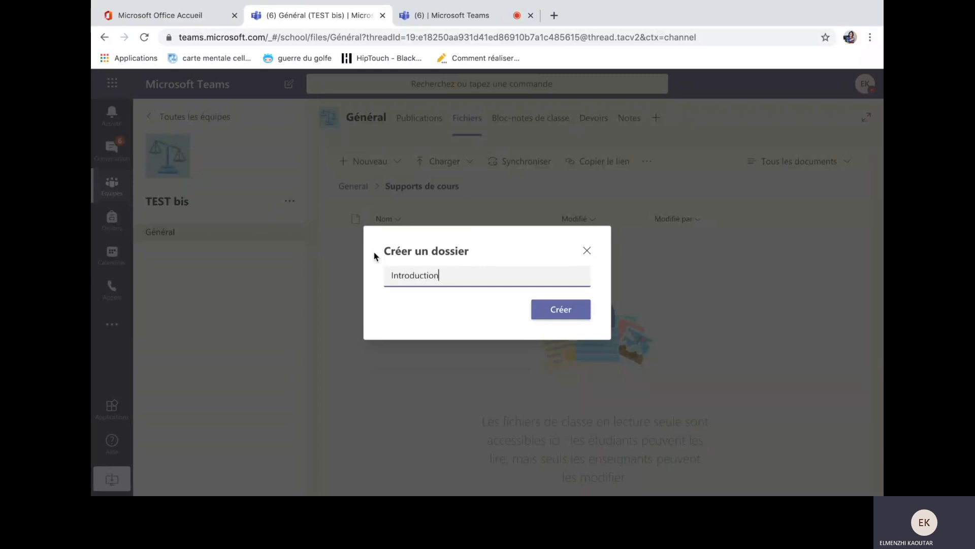
key(Return)
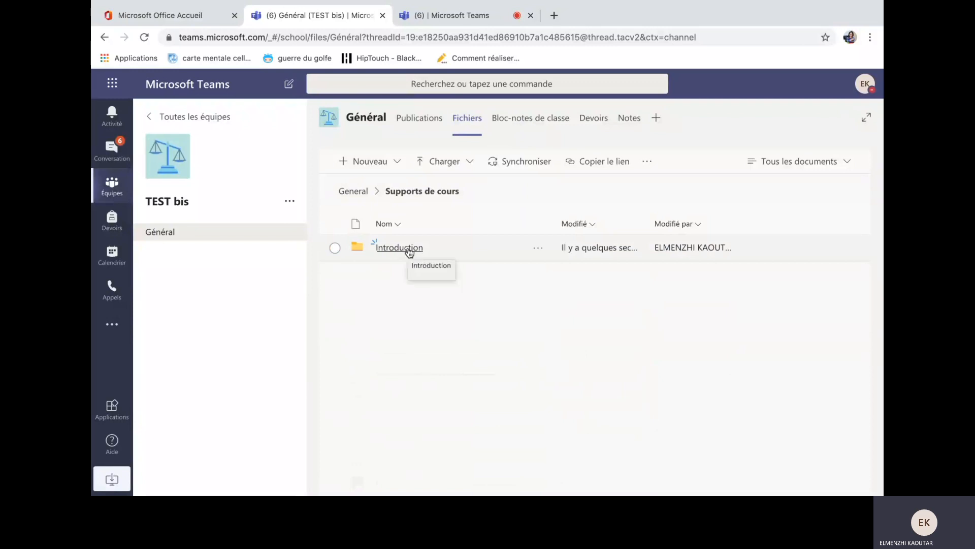
Upload the student version of the DAF_Introduction PowerPoint presentation (.pptx) into the Introduction folder.
click(399, 248)
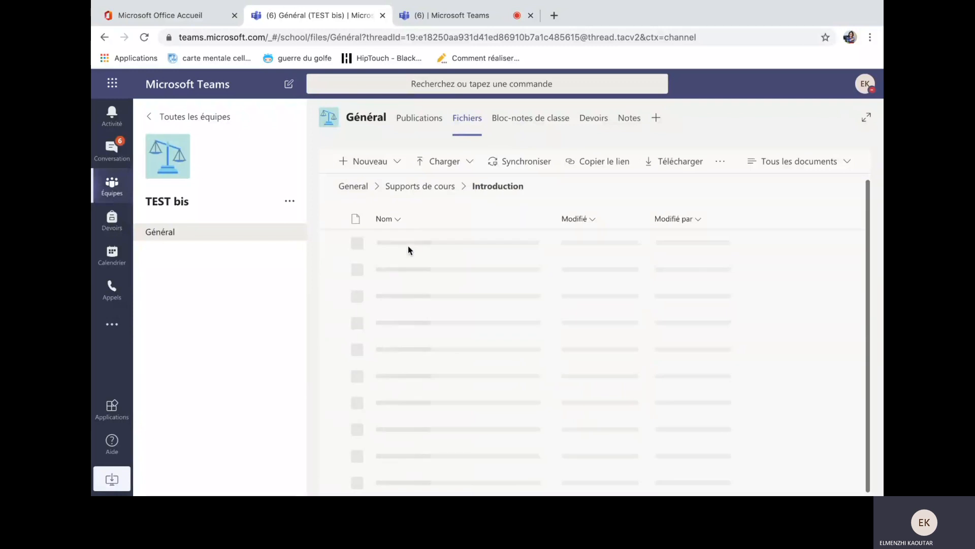
click(396, 162)
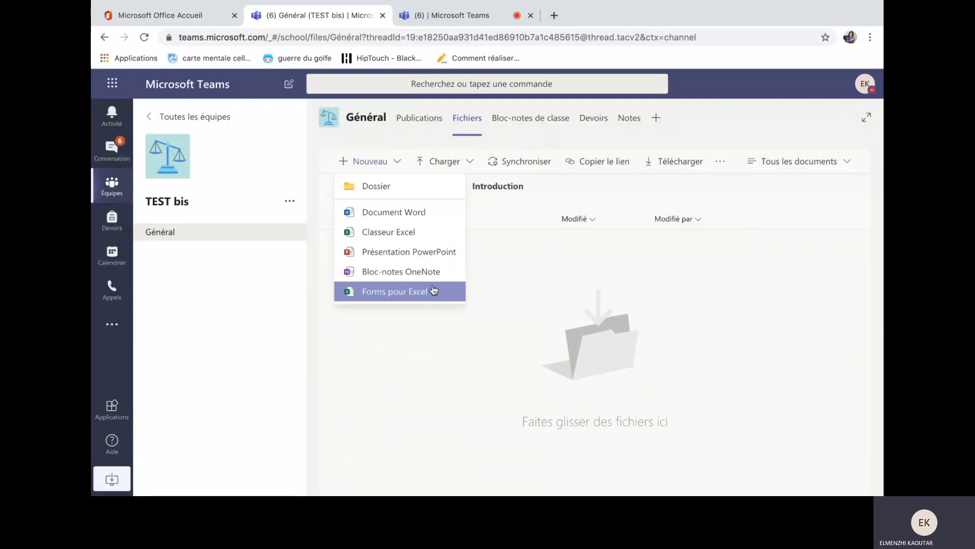
click(455, 161)
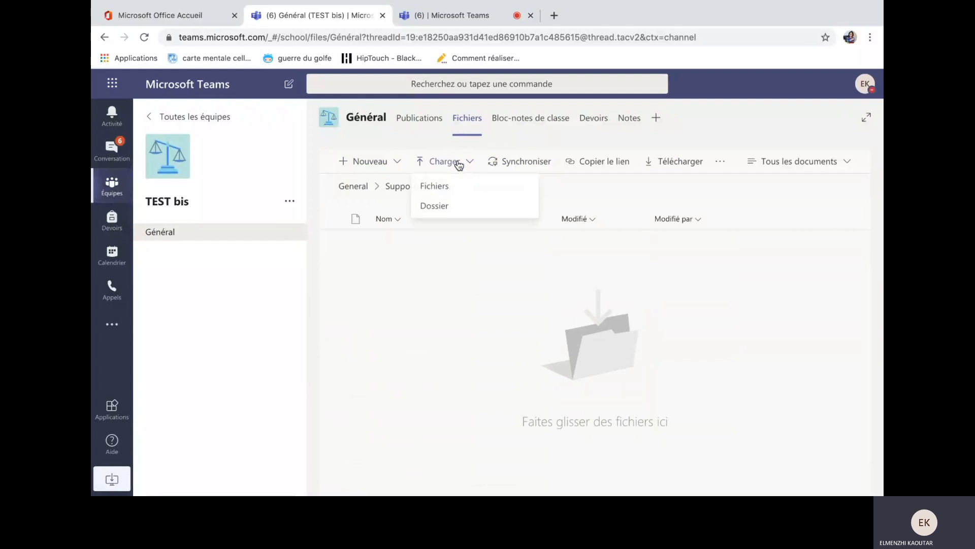
click(446, 192)
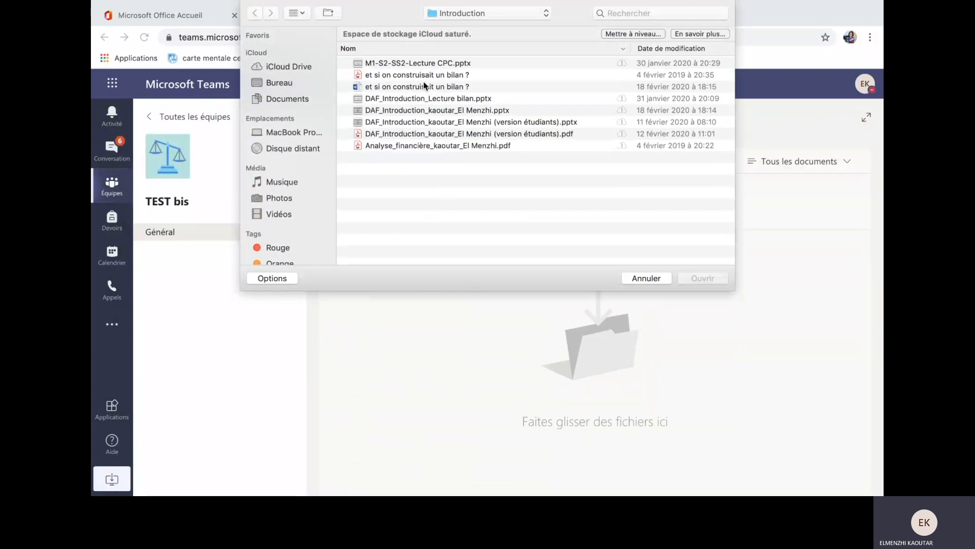
click(427, 122)
click(704, 278)
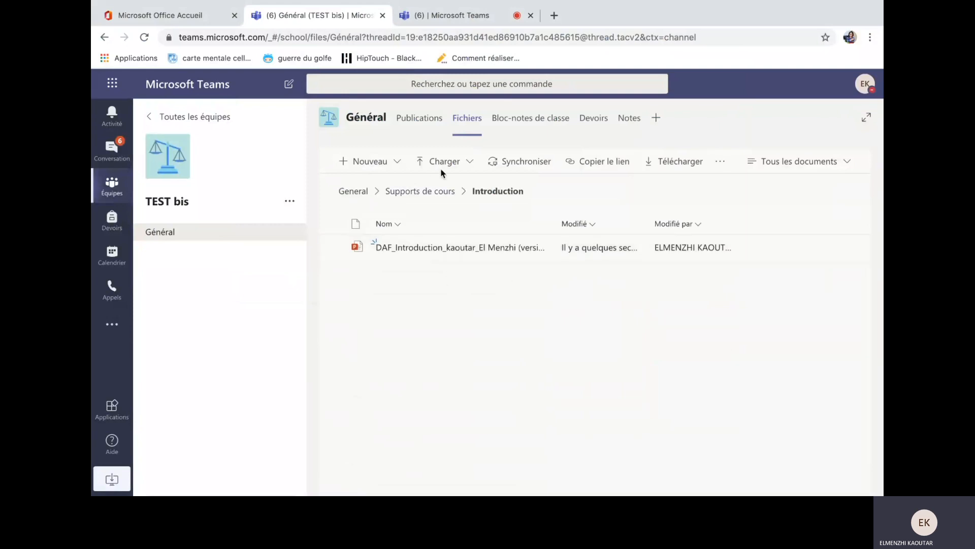
click(457, 164)
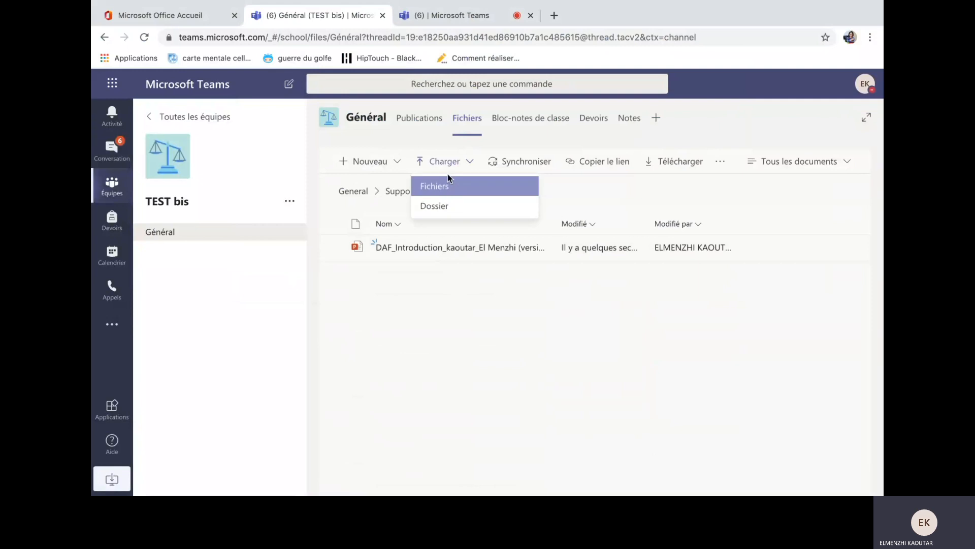
click(435, 206)
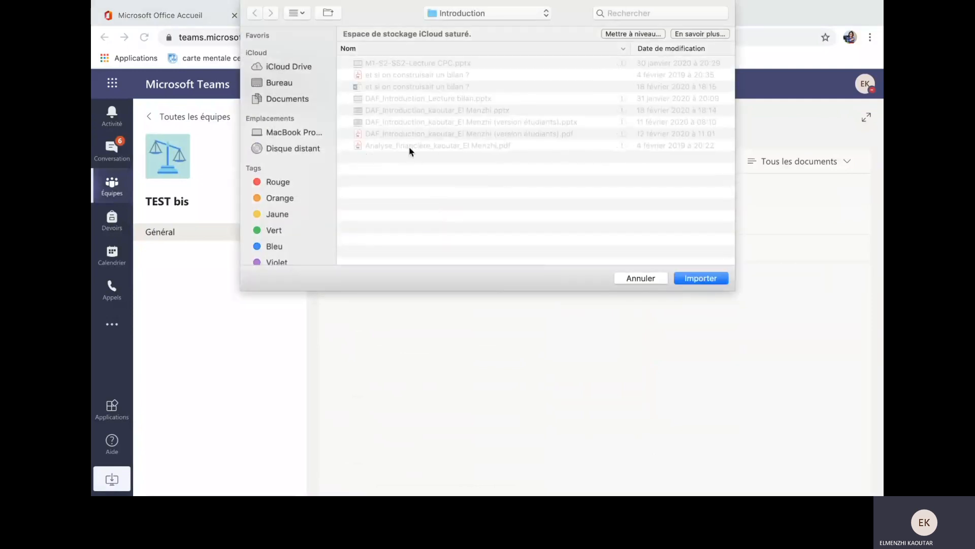
click(282, 82)
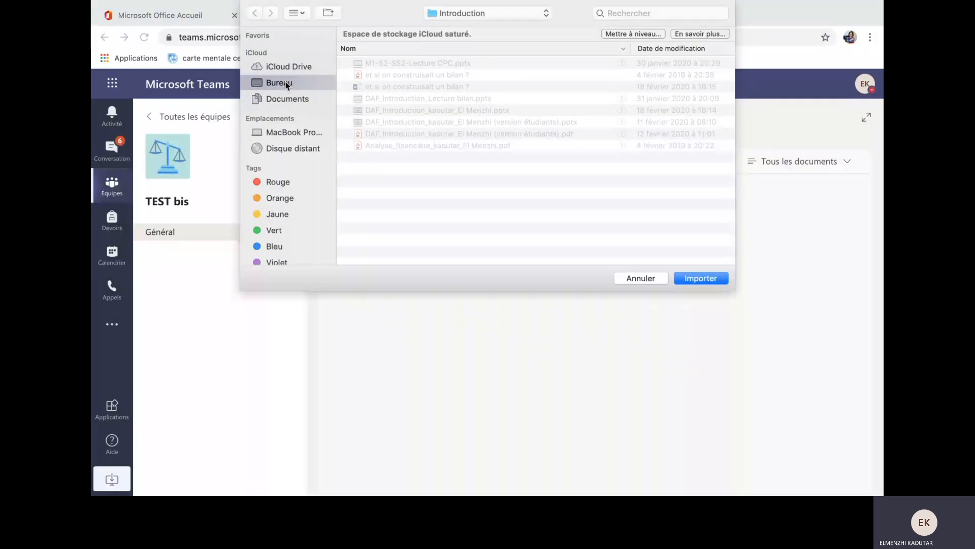
scroll(405, 199, down, 3)
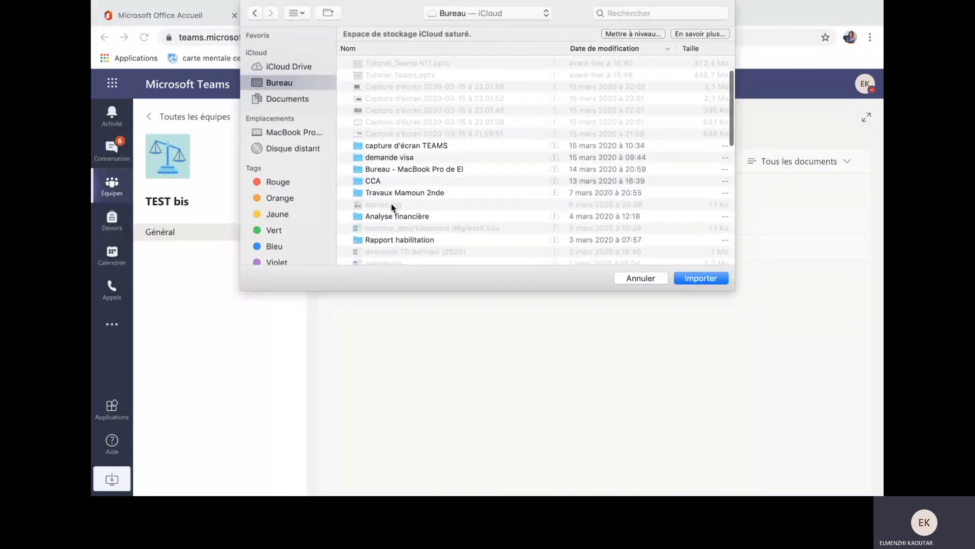
click(393, 215)
double_click(394, 215)
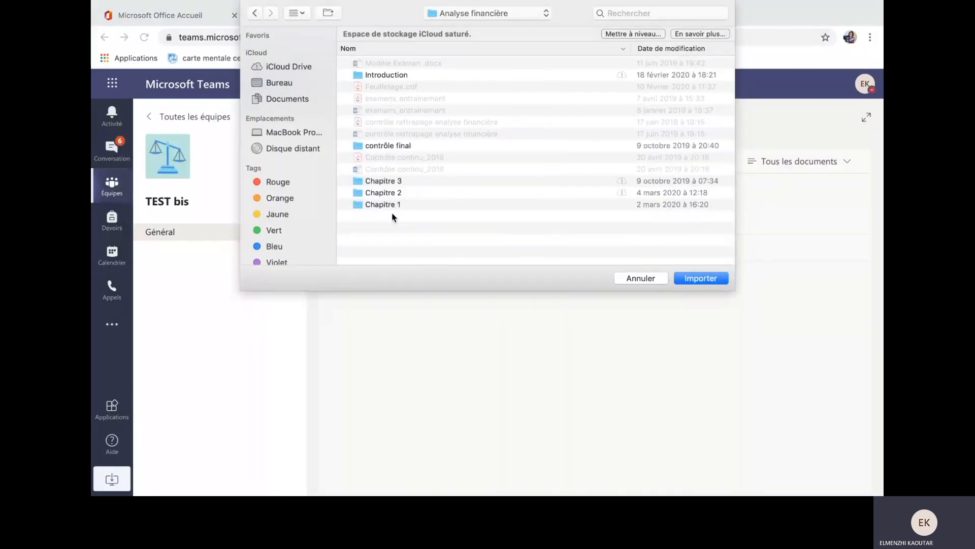
click(398, 75)
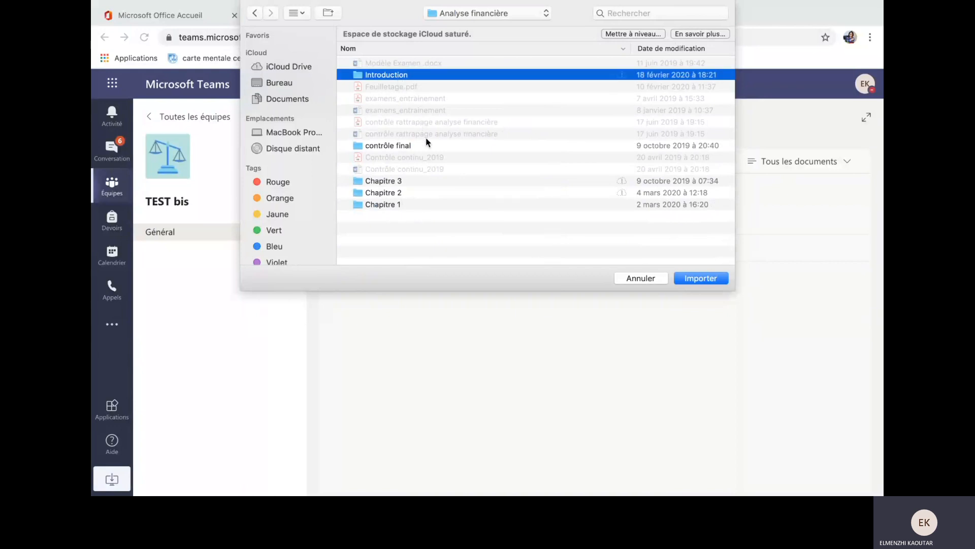
click(641, 278)
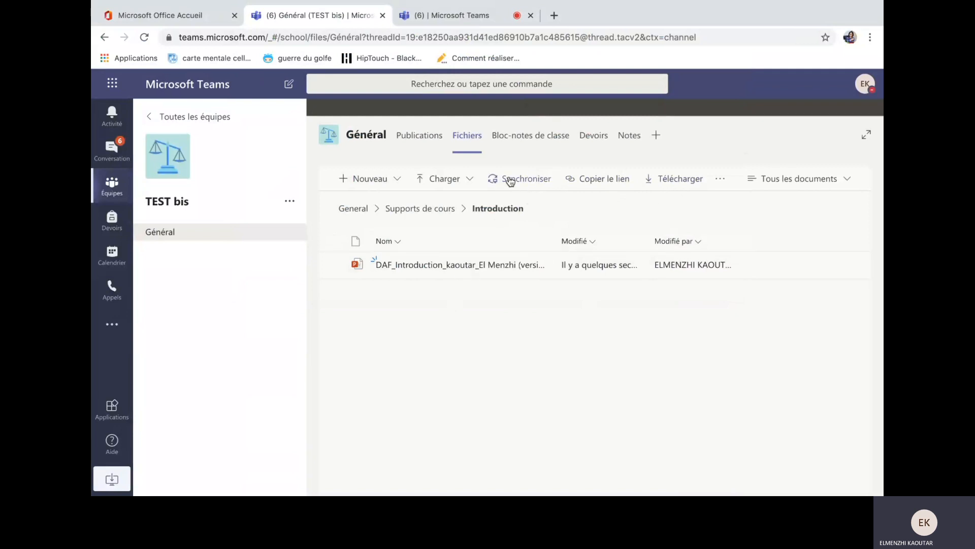
Set up a blank OneNote class notebook with the suggested student sections Documents, Notes de cours, Travail à domicile and Questionnaires, and view its welcome page.
click(534, 122)
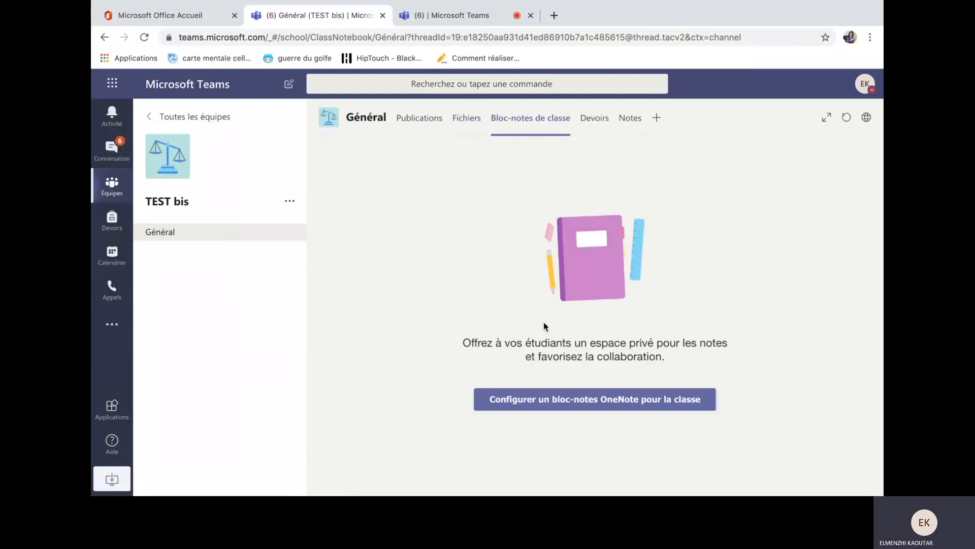
click(550, 403)
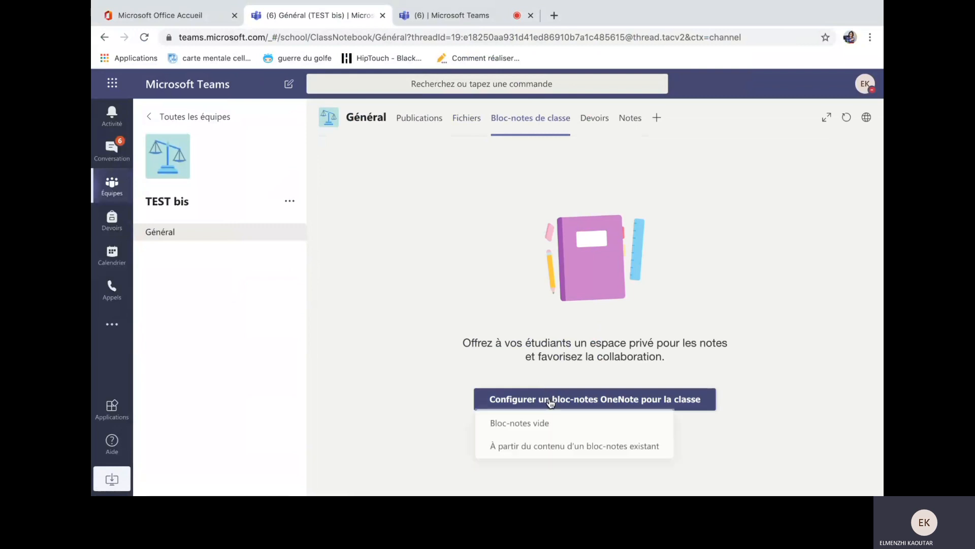
click(531, 426)
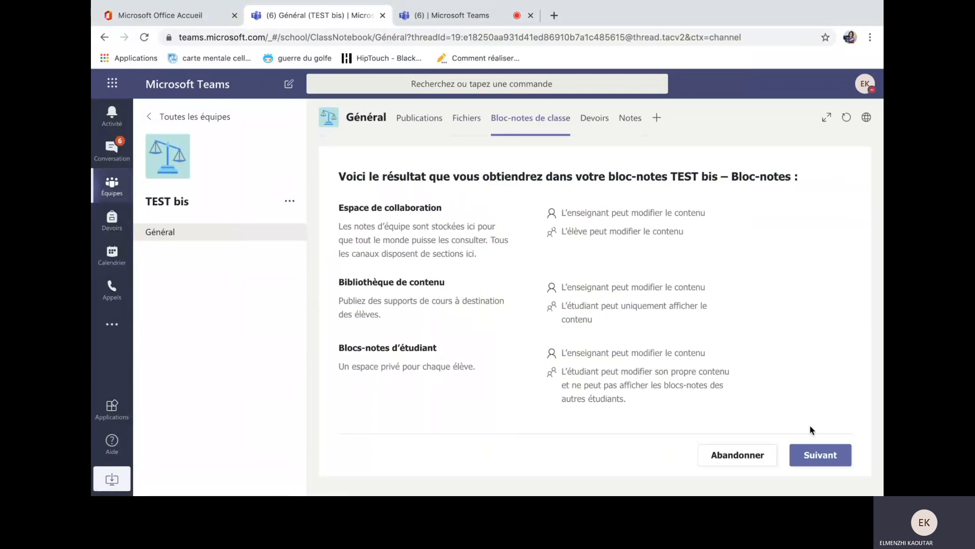
click(831, 457)
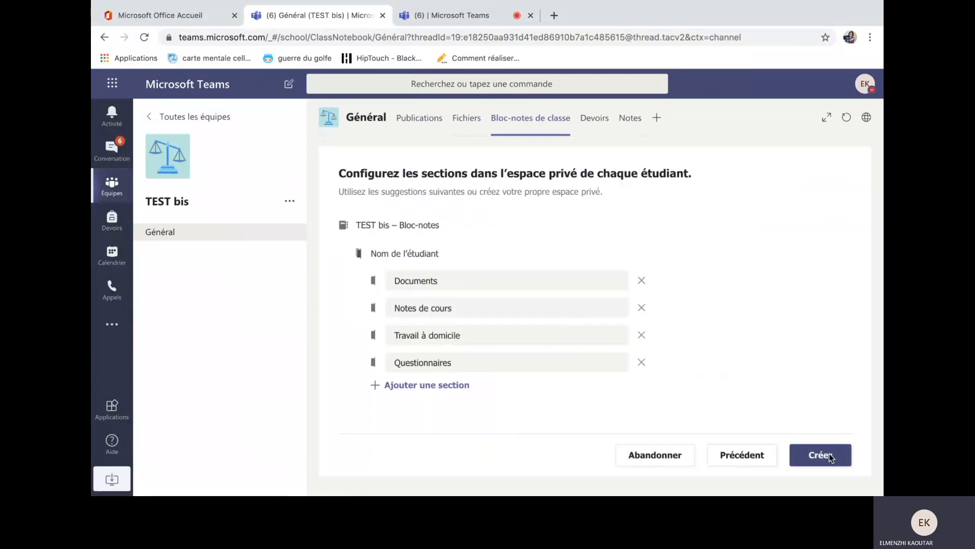
click(828, 453)
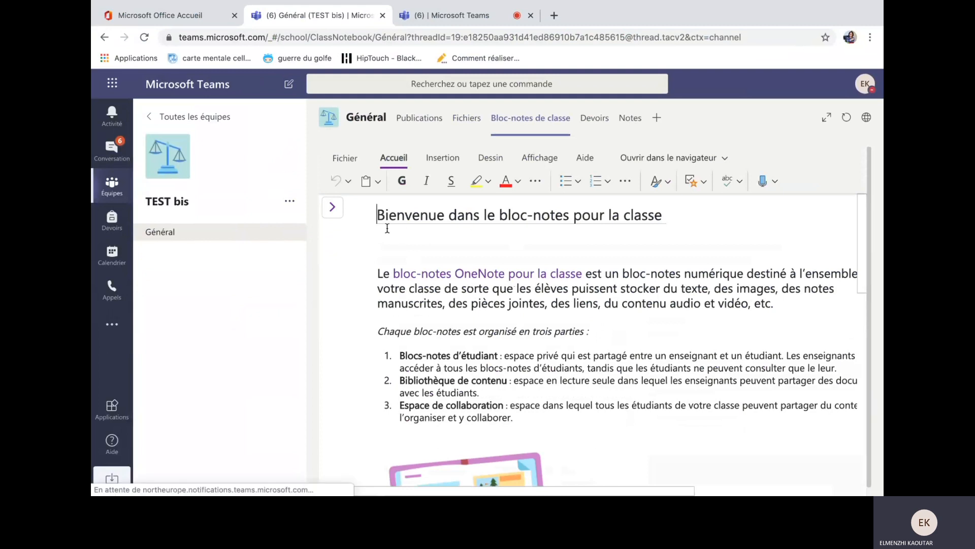
scroll(437, 305, down, 10)
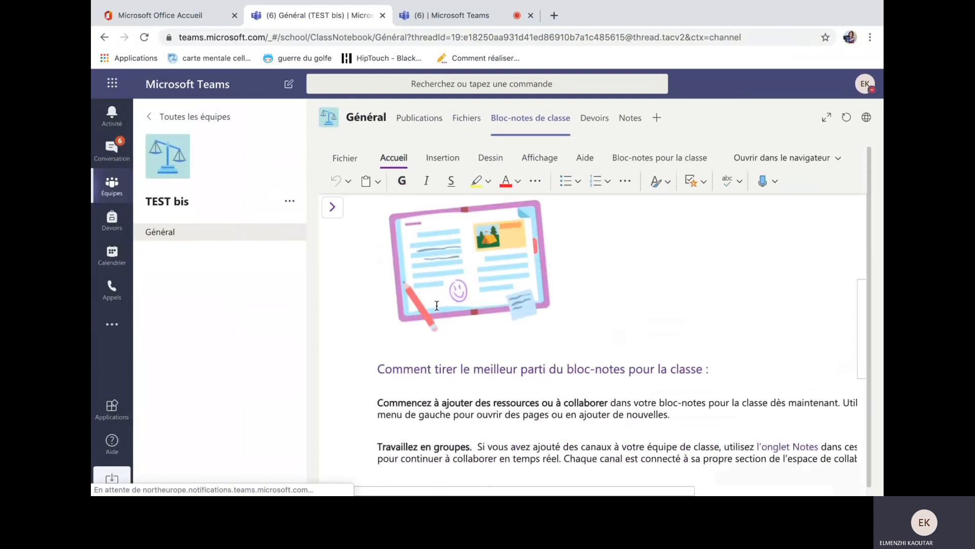
Clear the body of the class notebook's welcome page and dictate a French sample text beginning with "Bonjour" in its place.
scroll(437, 305, up, 10)
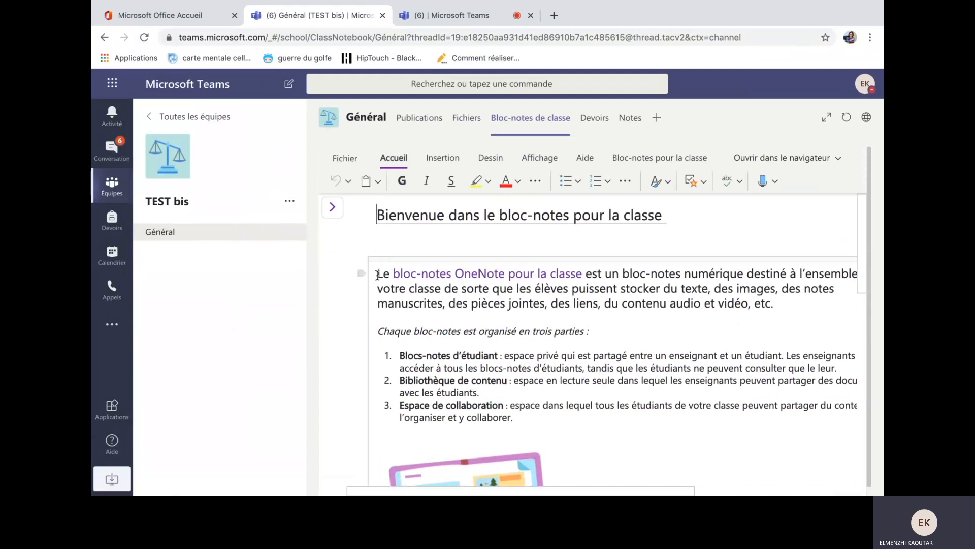
drag(519, 403, 666, 431)
key(BackSpace)
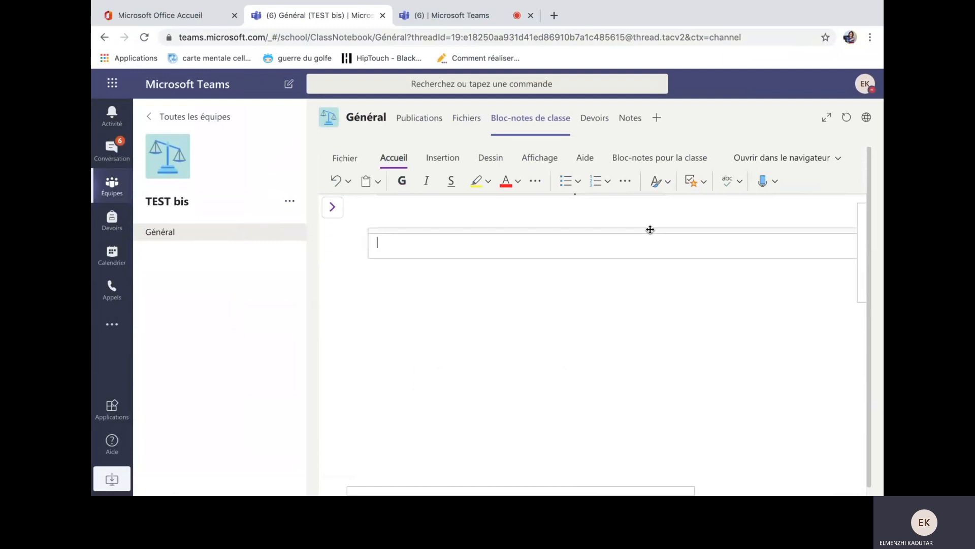
click(761, 182)
text(K)
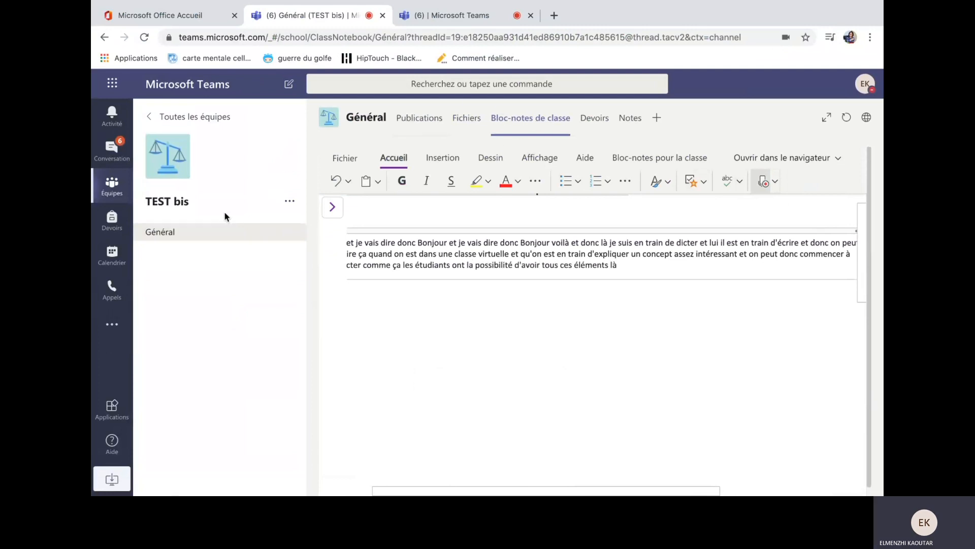
View the Supports de cours folder in the Général channel's files and return to the channel's posts.
click(160, 232)
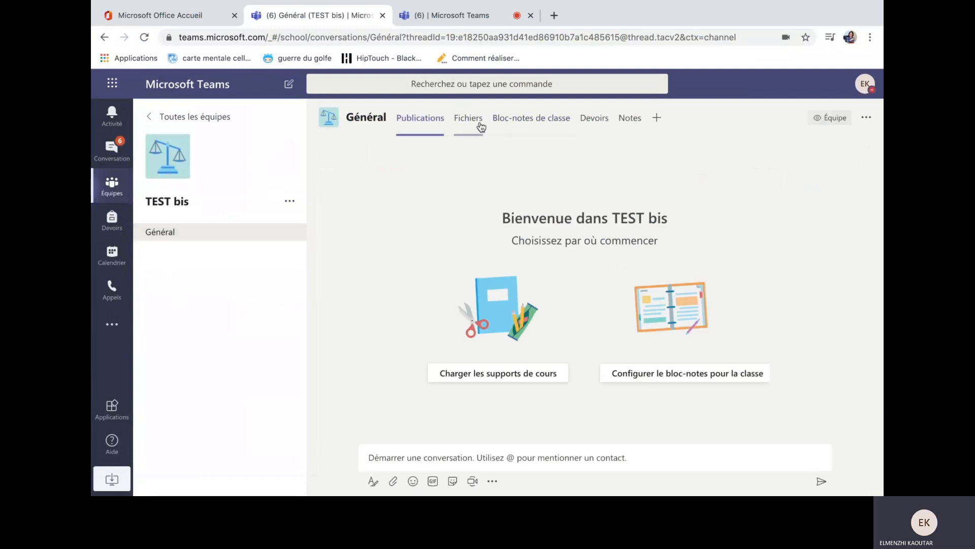
click(470, 120)
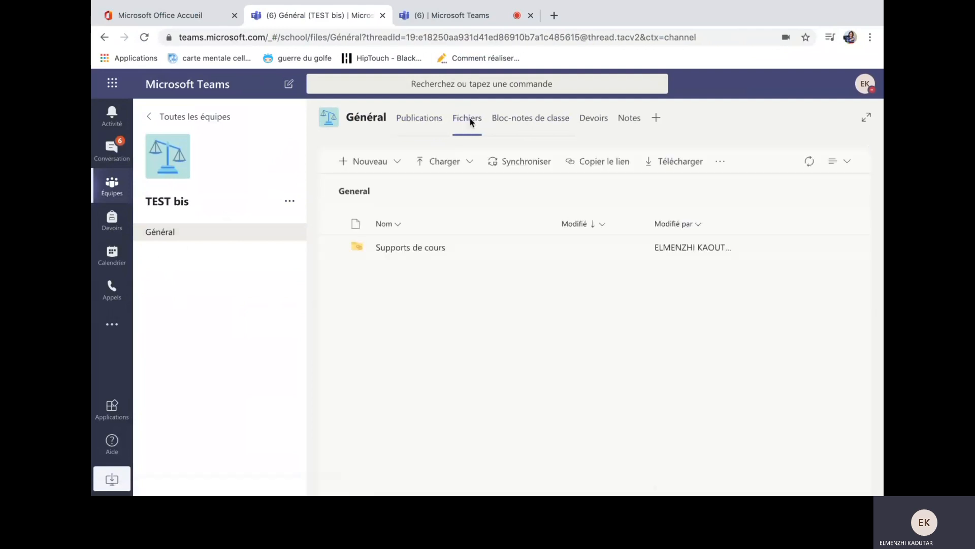
click(430, 247)
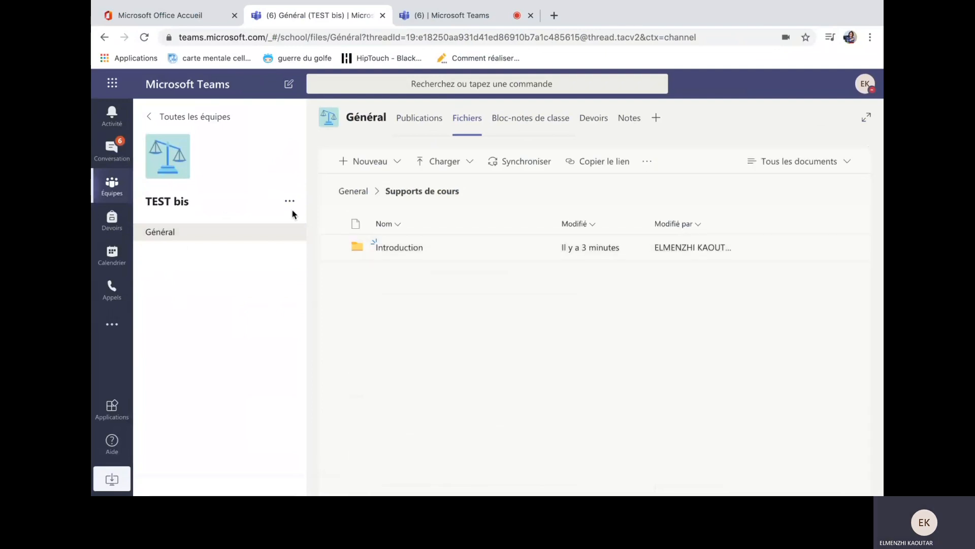
click(422, 123)
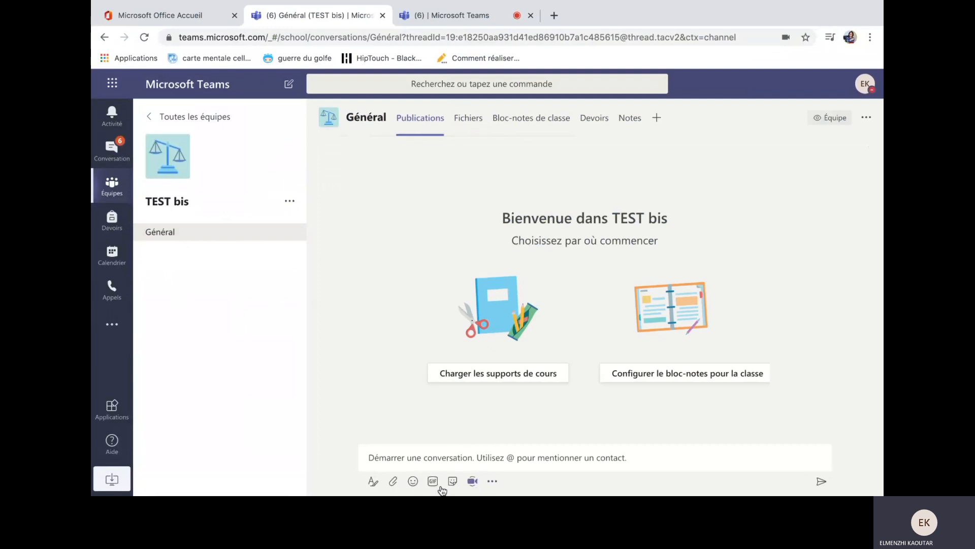
click(402, 459)
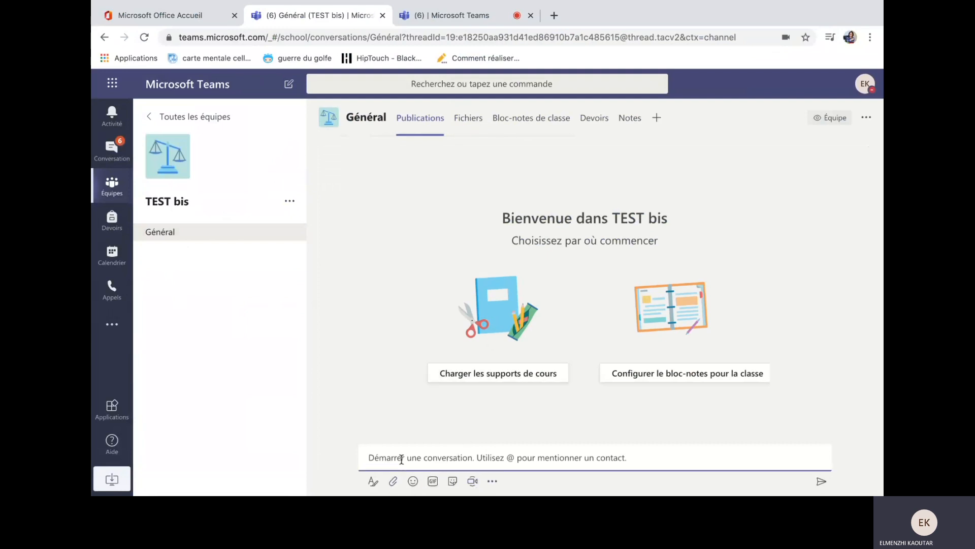
click(472, 483)
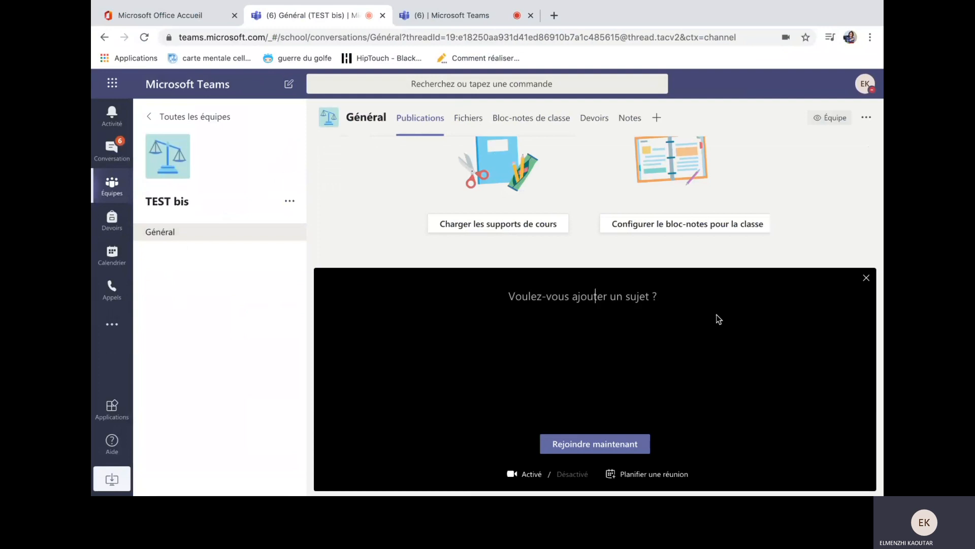
click(867, 279)
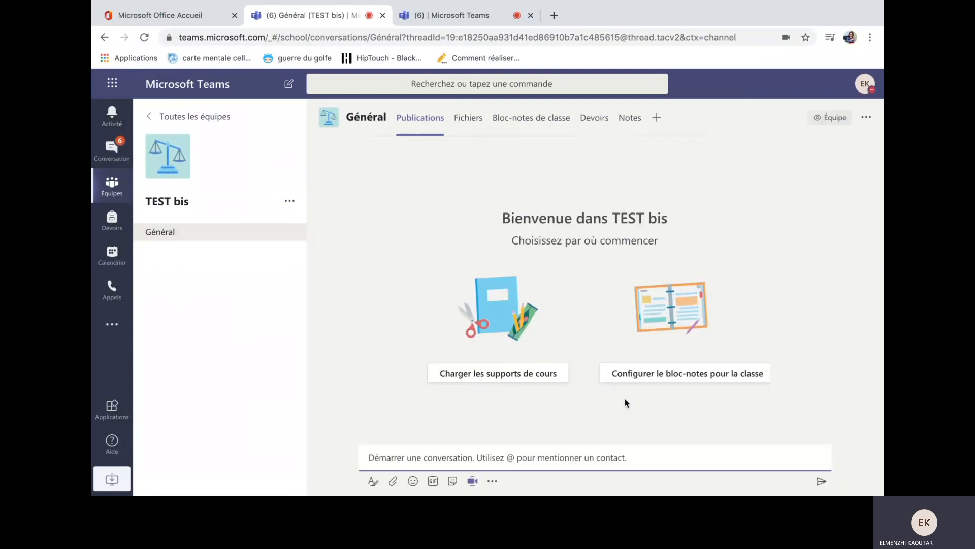
Start an instant meeting with the subject "test" in the Général channel, with video enabled.
click(472, 487)
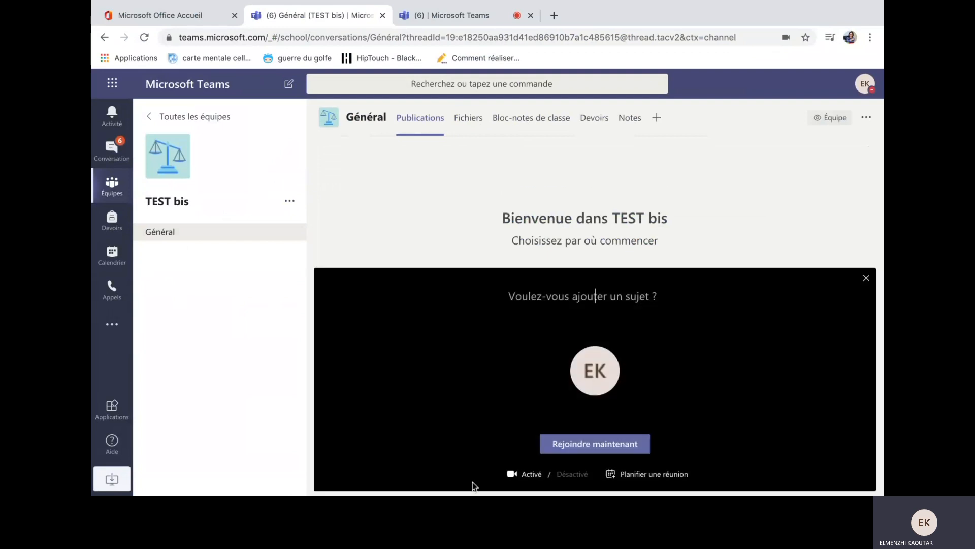
text(test)
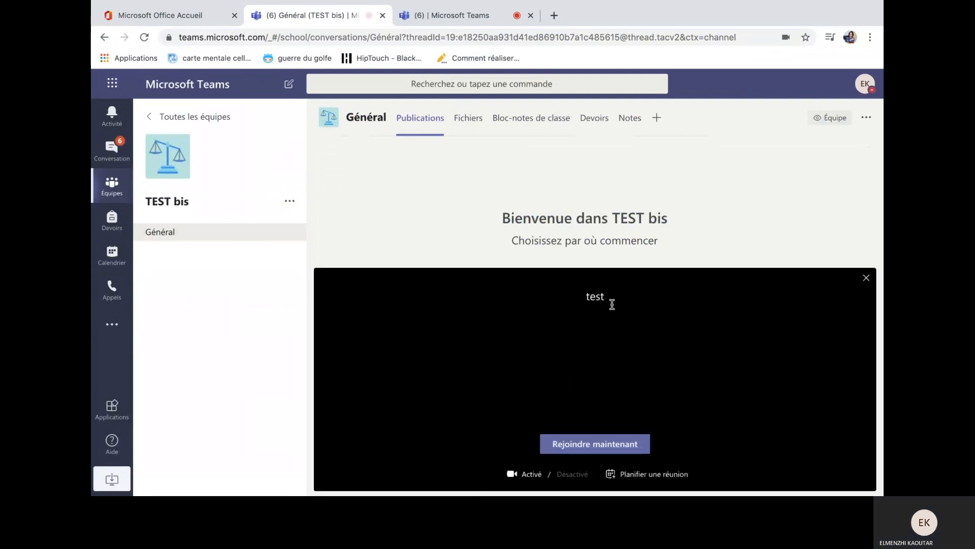
click(594, 445)
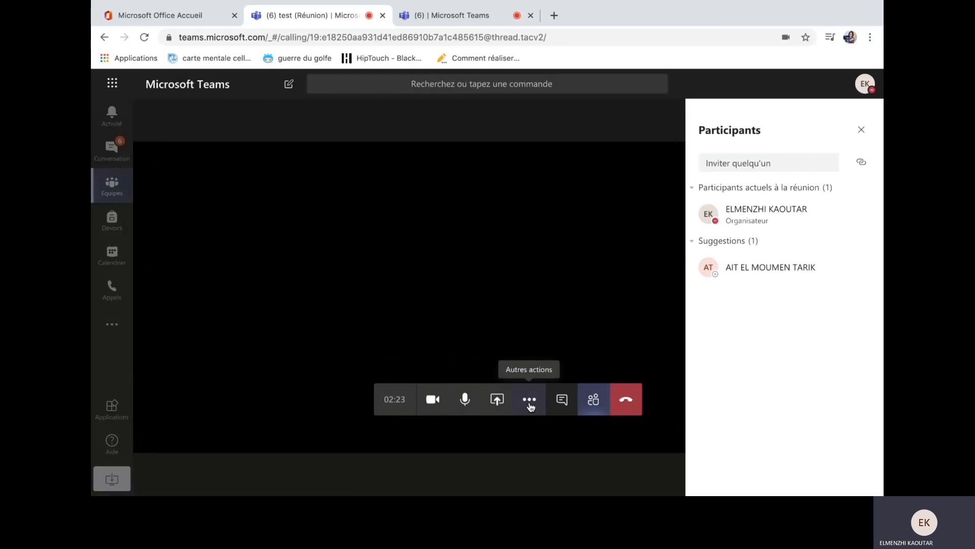
Look at the meeting's conversation, its participants list and the additional actions, including the recording option.
click(594, 404)
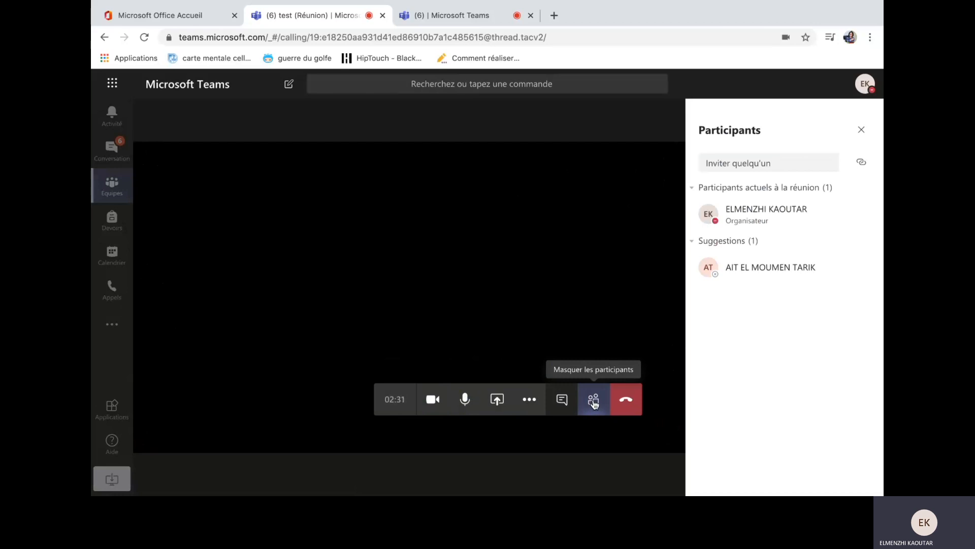
click(563, 401)
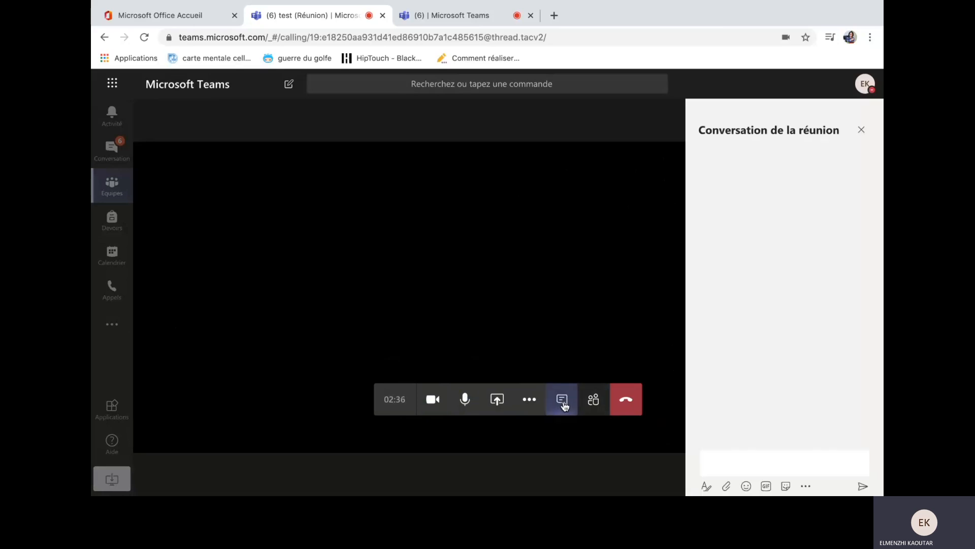
click(590, 403)
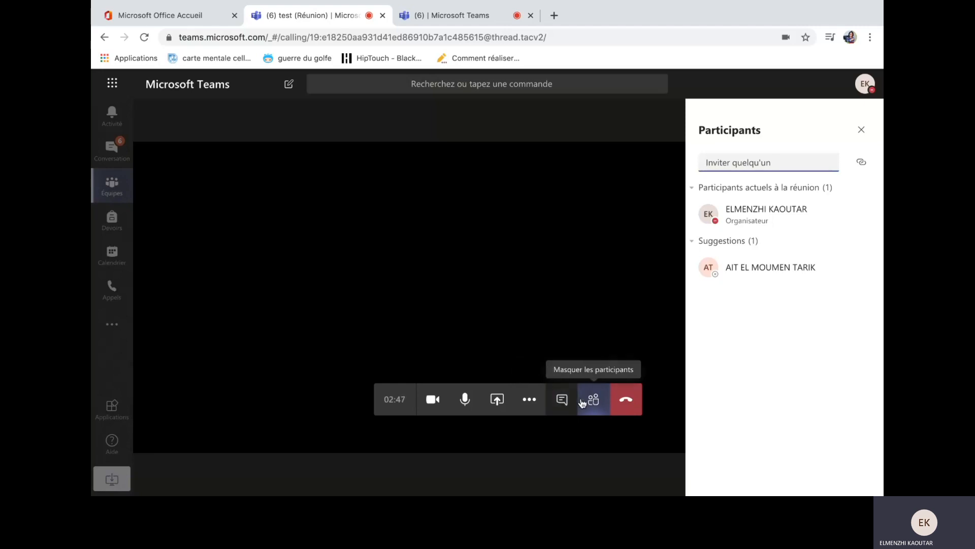
click(529, 401)
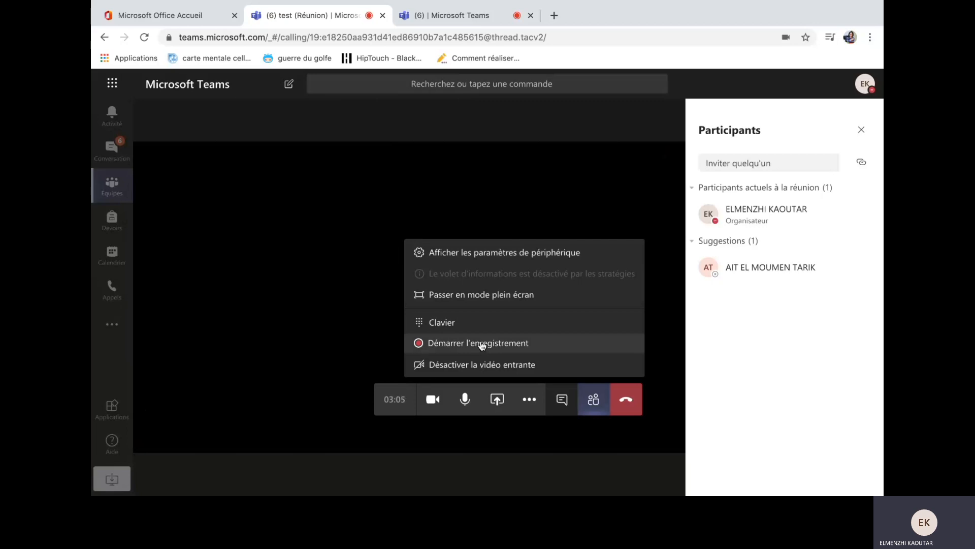
click(497, 400)
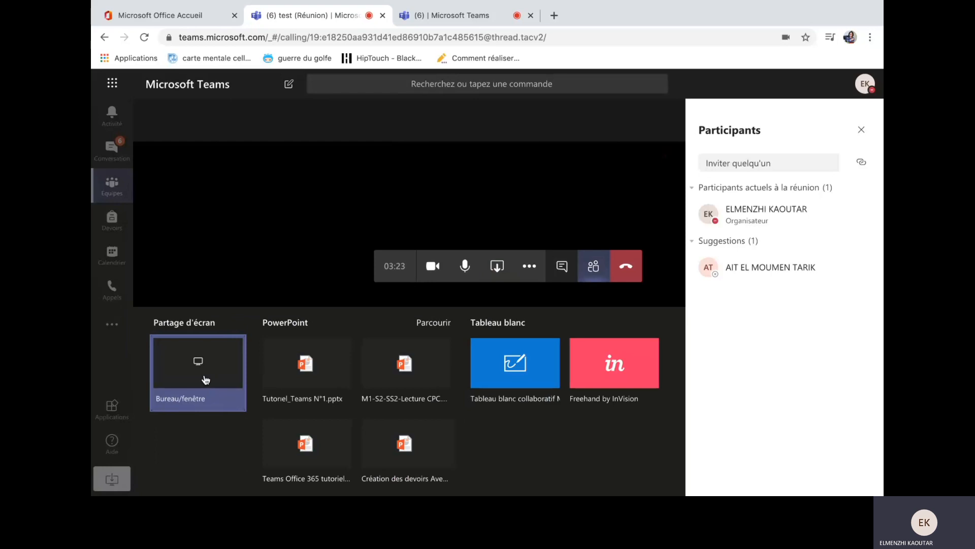
click(206, 380)
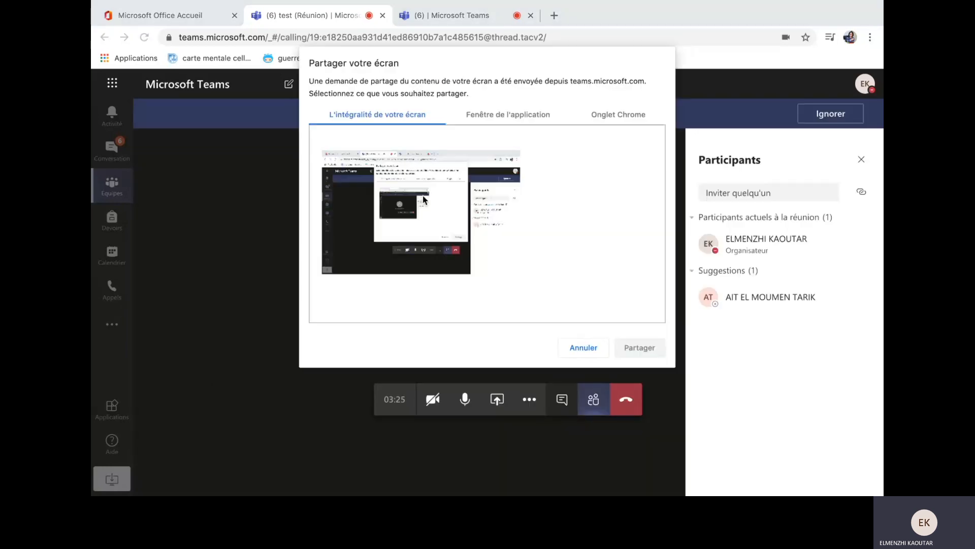
click(357, 207)
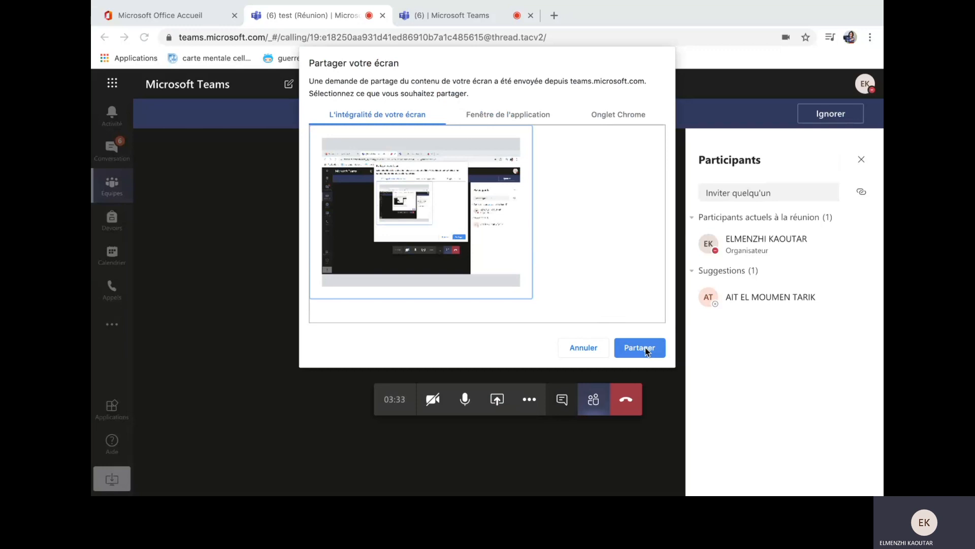
click(602, 349)
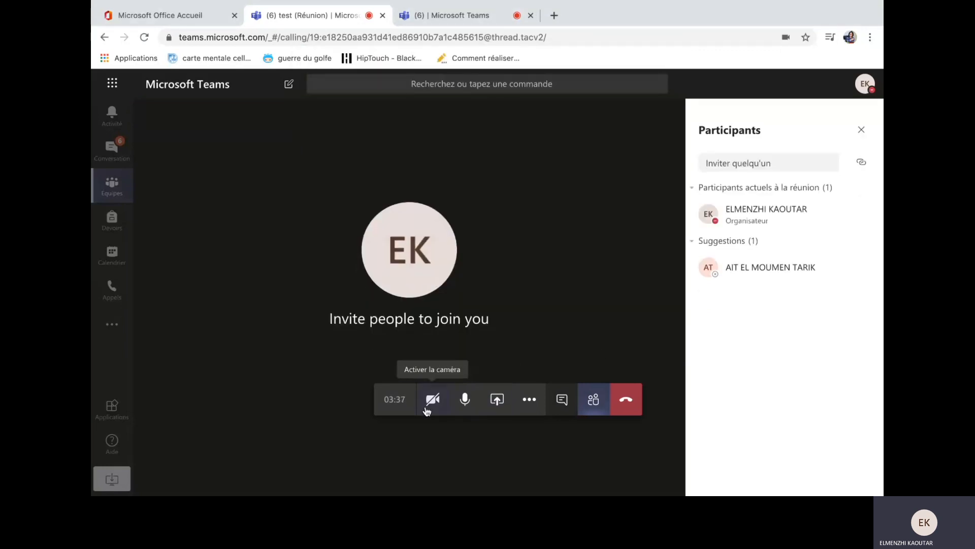
Share the Tutoriel_Teams N°1.pptx presentation in the meeting and advance to the "Se connecter sur TEAMS" slide.
click(499, 404)
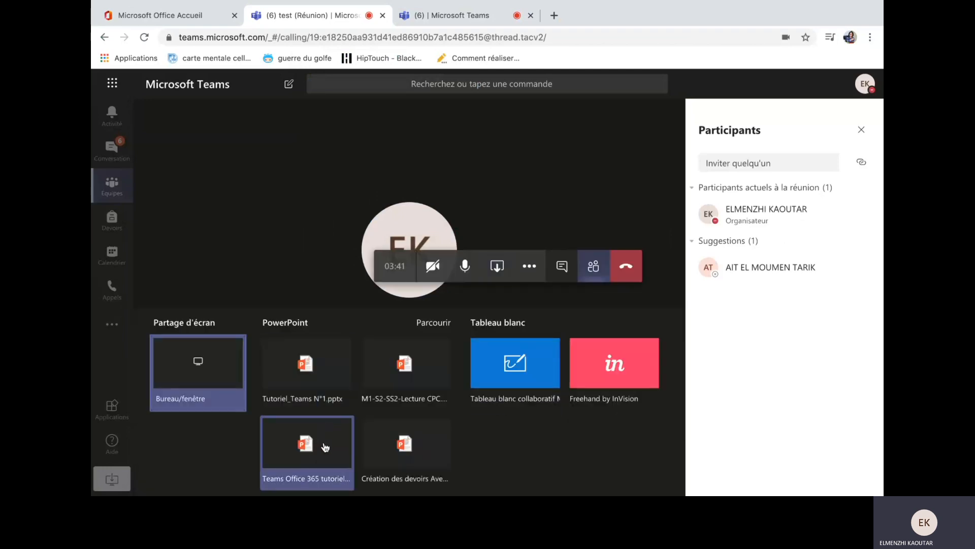
click(326, 376)
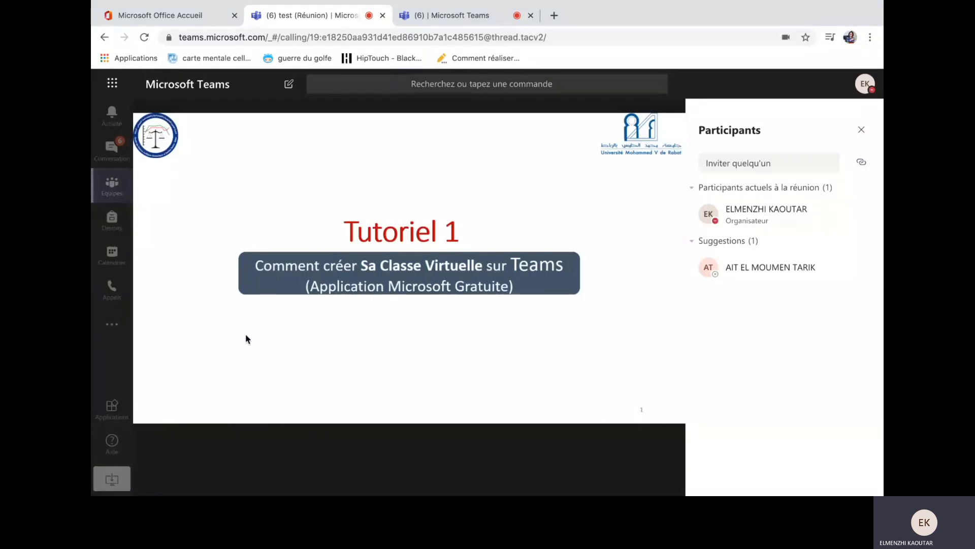
click(314, 349)
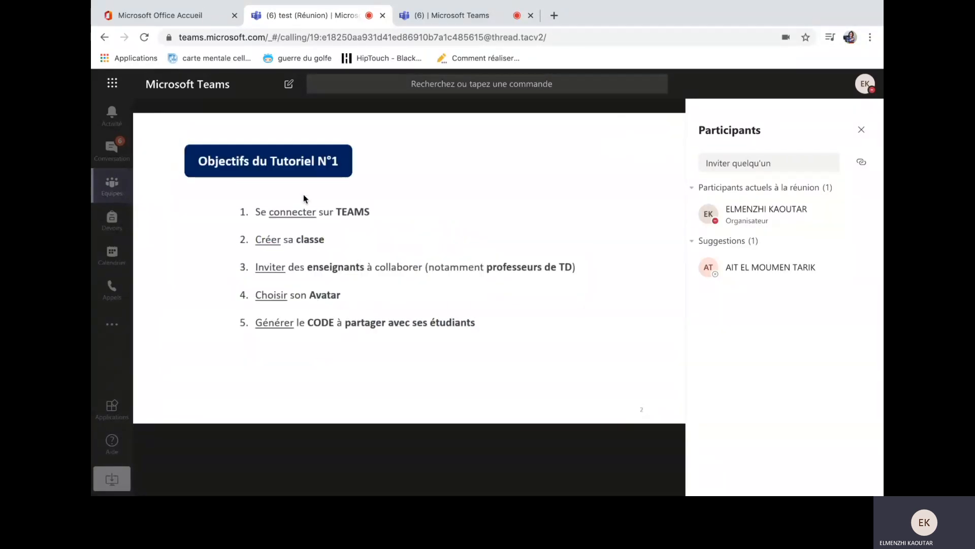
click(313, 334)
click(313, 332)
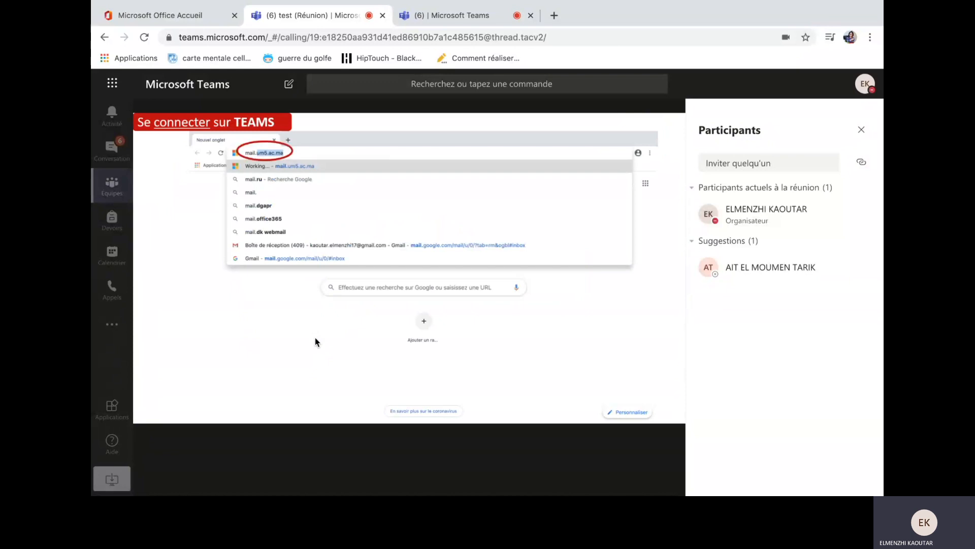
Switch the meeting's shared content from the presentation to the collaborative whiteboard (Tableau blanc collaboratif).
click(496, 400)
click(524, 375)
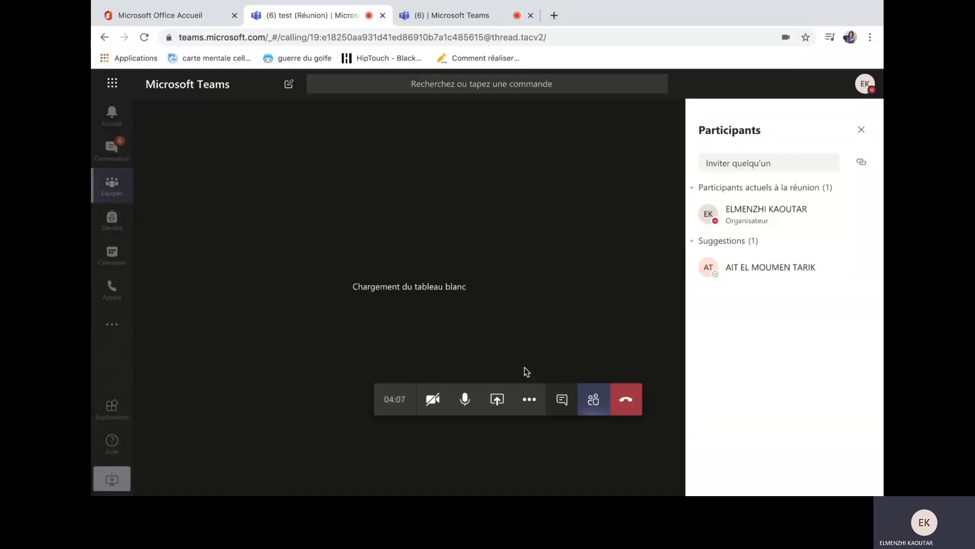